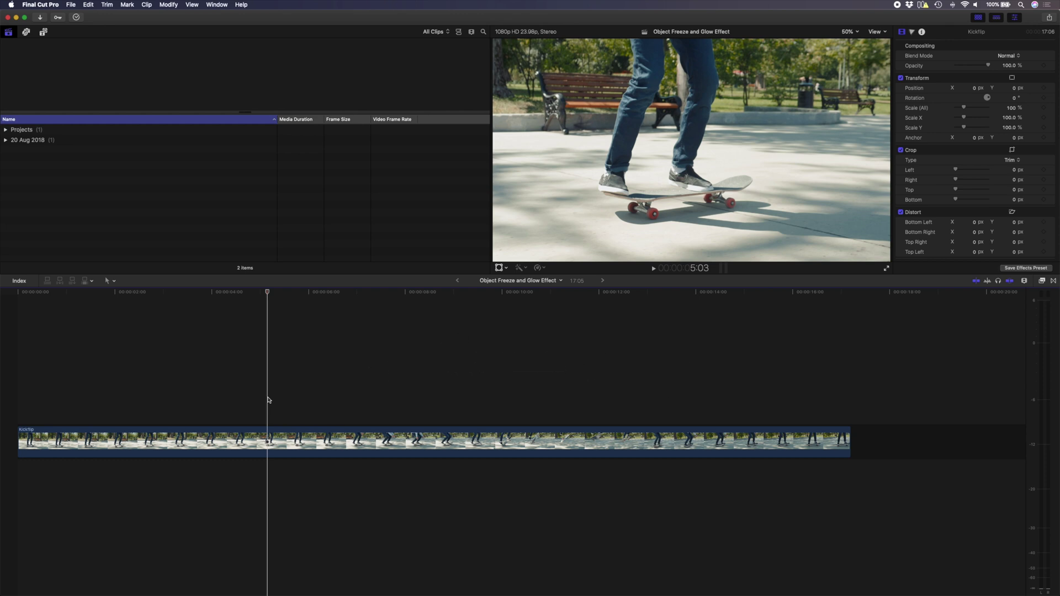
# Review the Kickflip clip and split its speed where the trick begins and ends.
pyautogui.press('space')
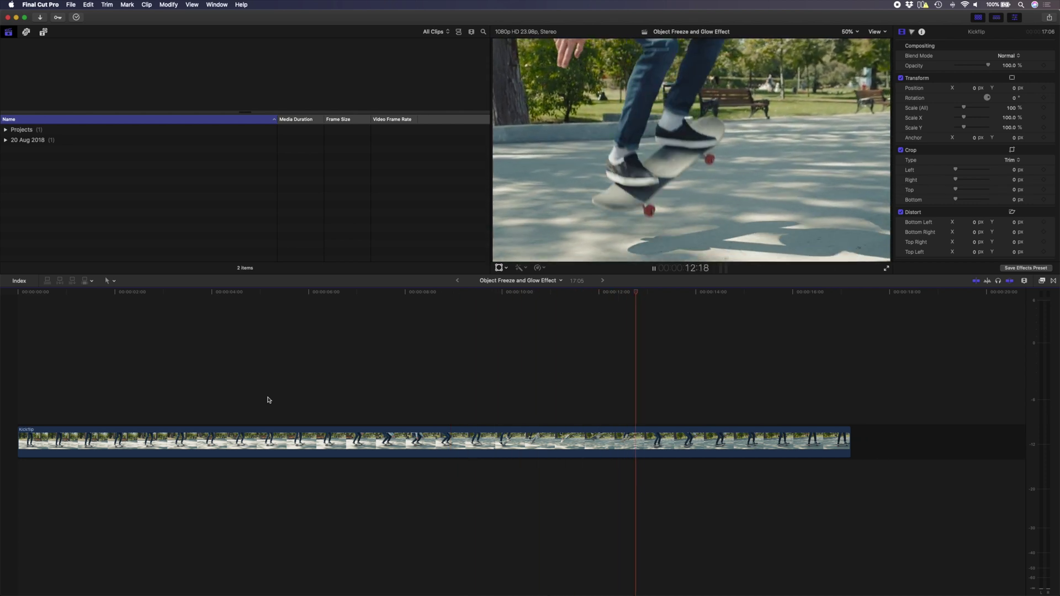
pyautogui.press('space')
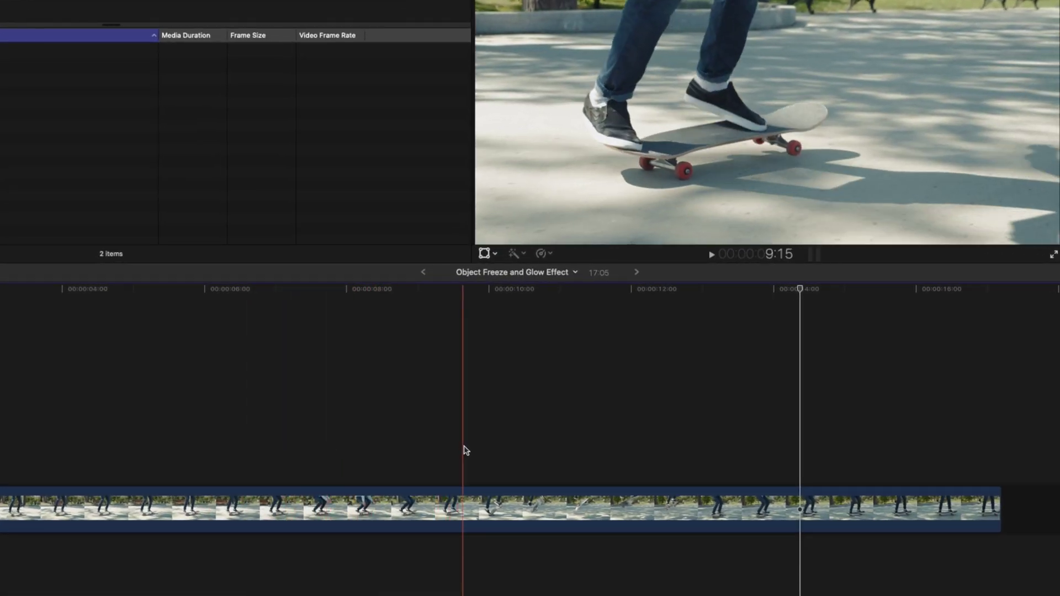
pyautogui.hotkey('shift', 'b')
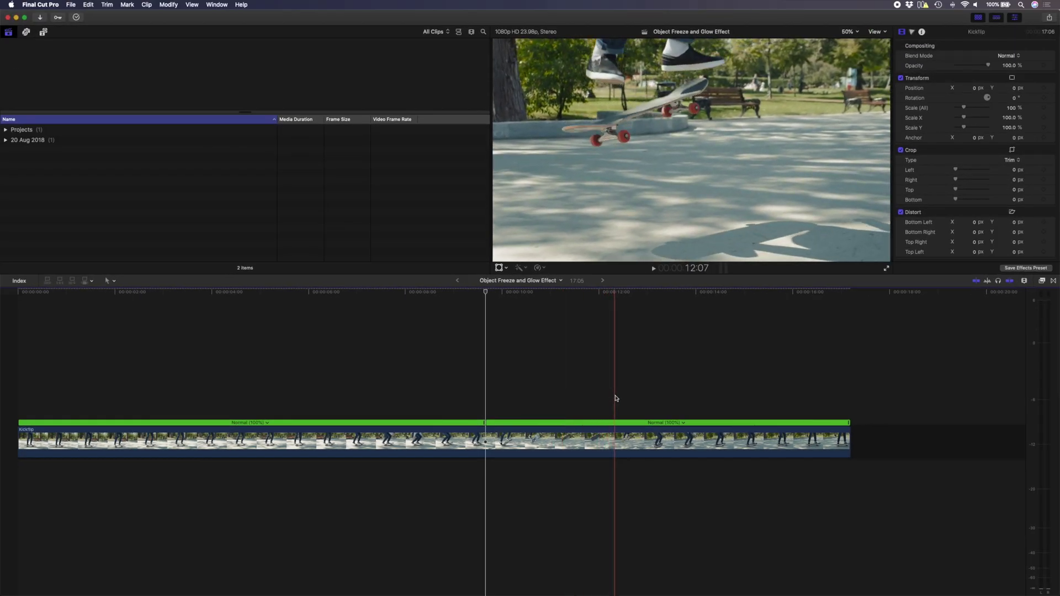
pyautogui.click(616, 398)
pyautogui.hotkey('shift', 'b')
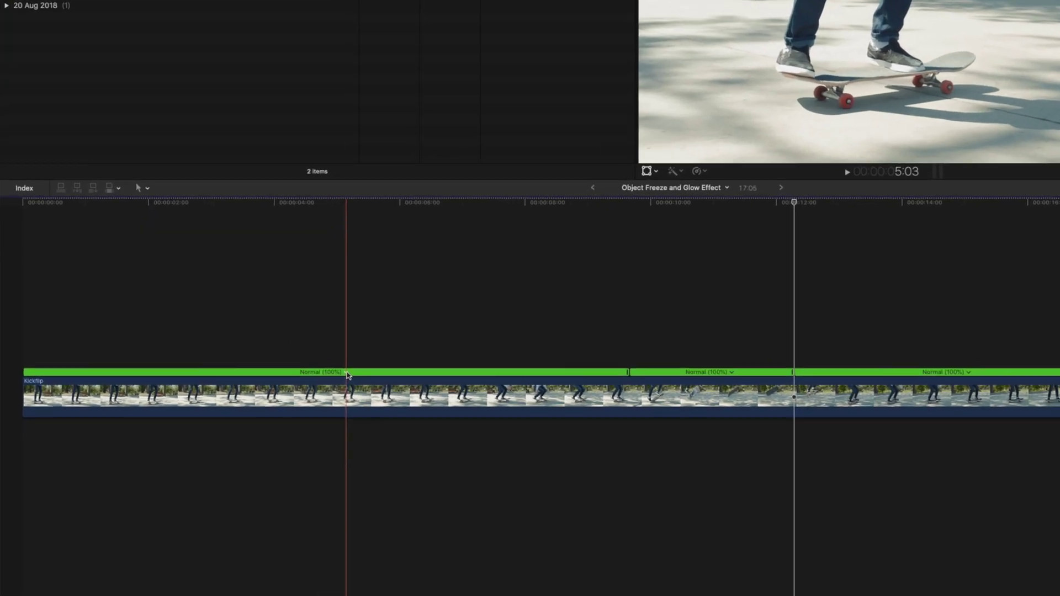
# Set the first and last speed sections to Fast 4x, leaving the middle at Normal.
pyautogui.click(393, 344)
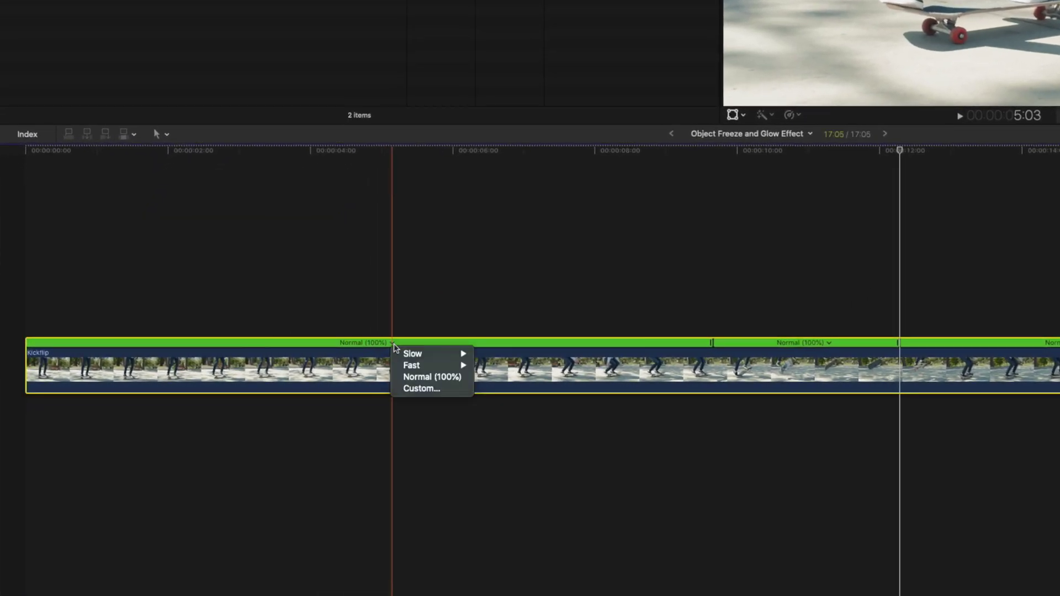
pyautogui.moveTo(436, 366)
pyautogui.click(493, 377)
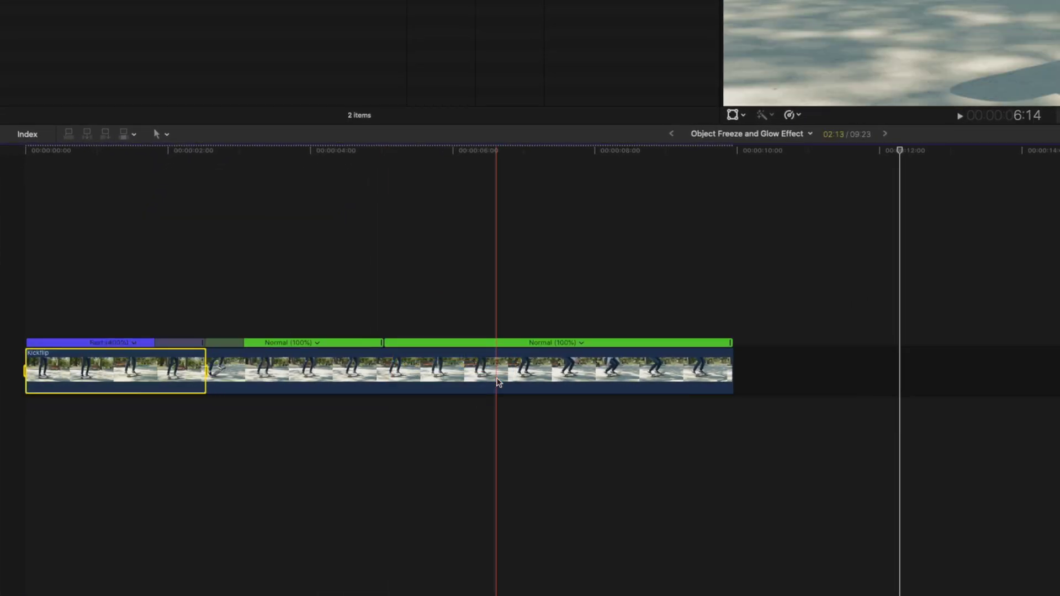
pyautogui.click(582, 342)
pyautogui.moveTo(594, 367)
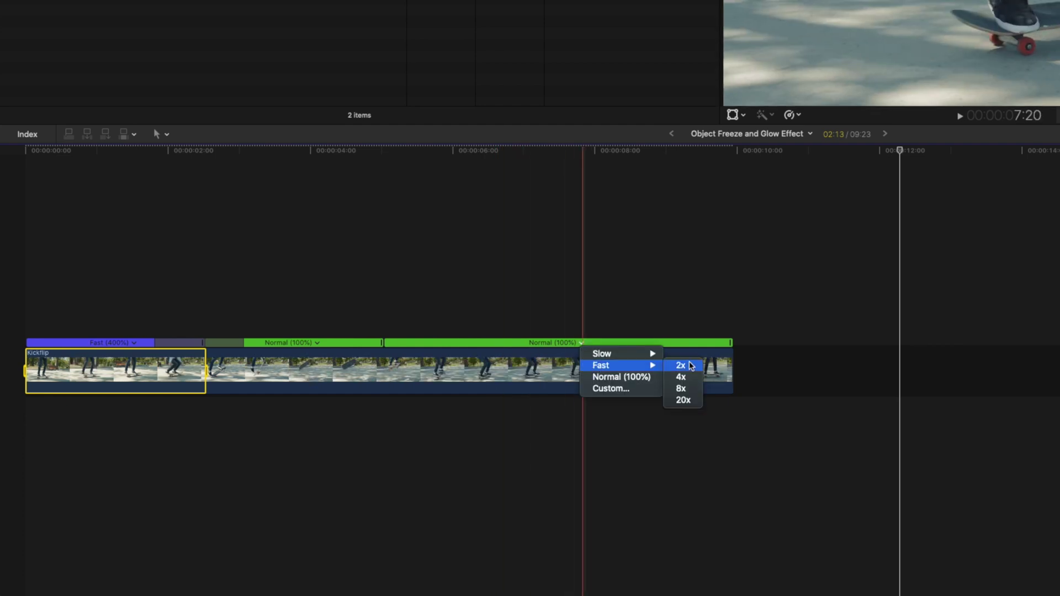
pyautogui.click(682, 377)
pyautogui.click(10, 296)
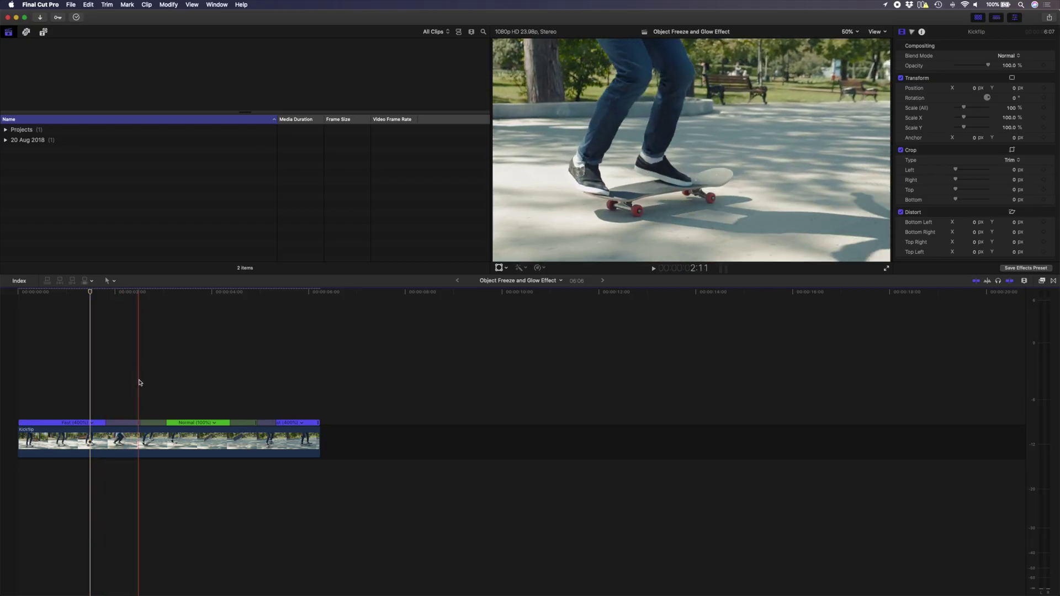
# Add a Hold freeze where the board is mid-air and stretch it to lengthen the clip.
pyautogui.click(201, 382)
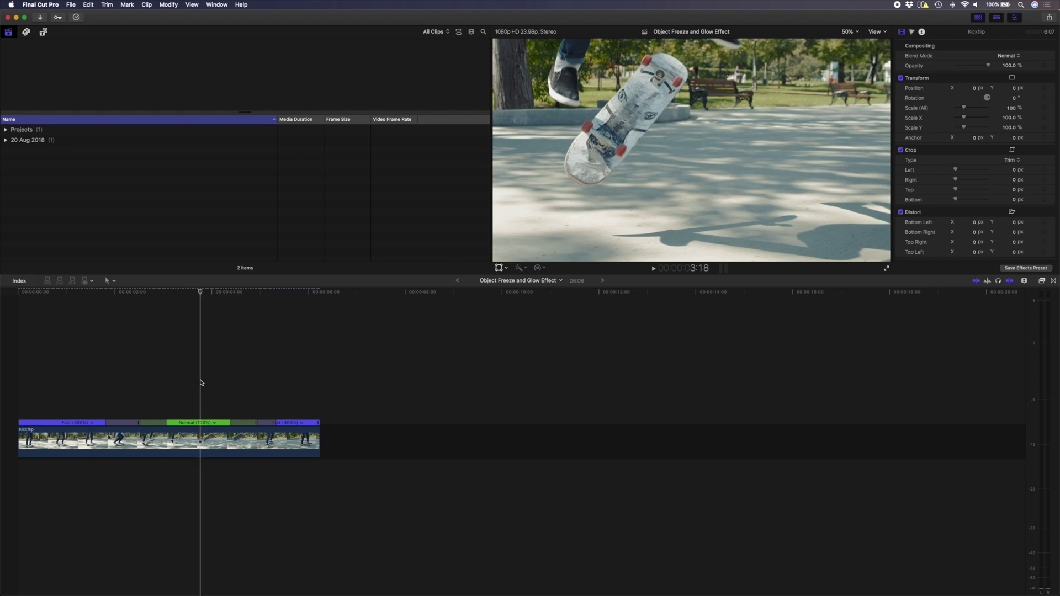
pyautogui.hotkey('shift', 'h')
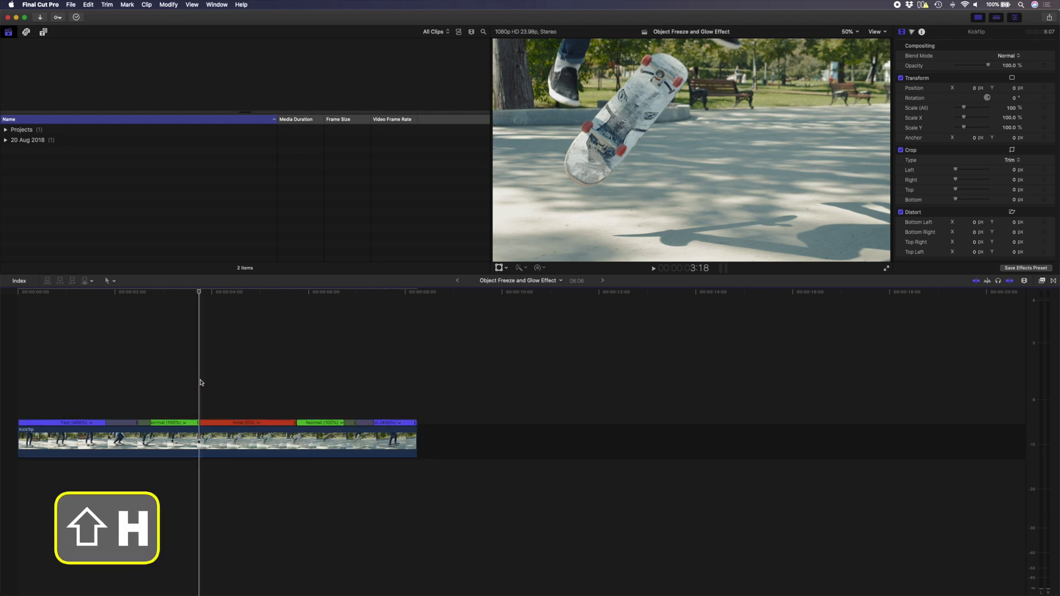
pyautogui.click(286, 439)
pyautogui.moveTo(296, 422); pyautogui.dragTo(354, 424)
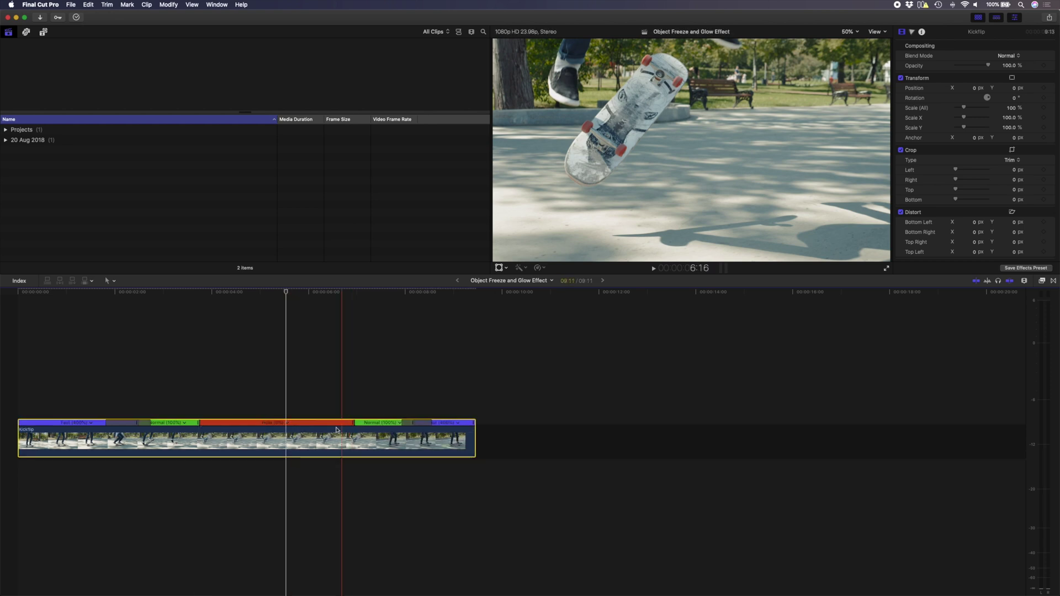
pyautogui.press('r')
pyautogui.moveTo(200, 437); pyautogui.dragTo(354, 433)
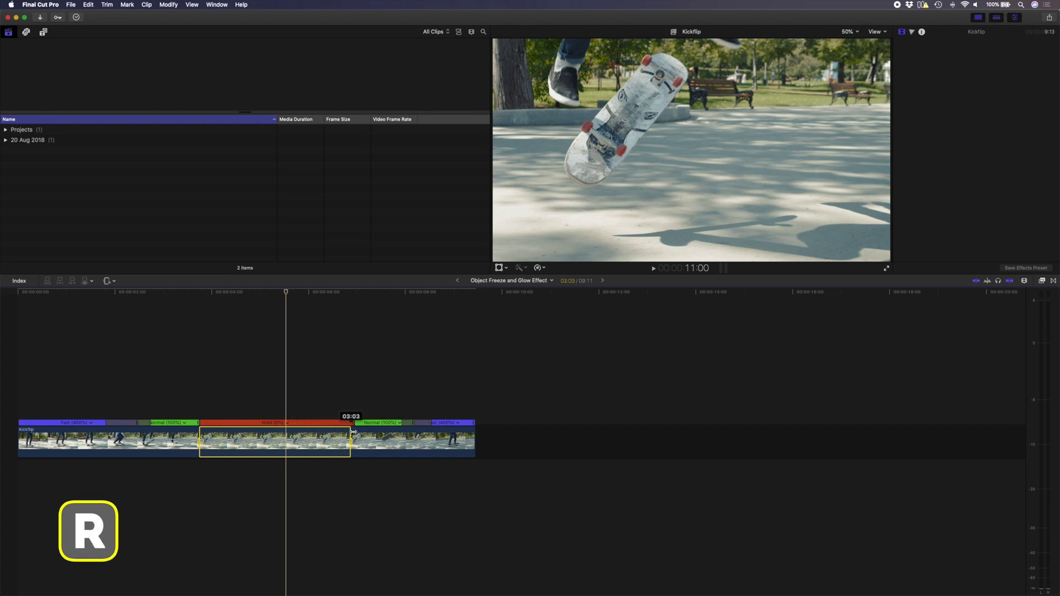
pyautogui.click(291, 397)
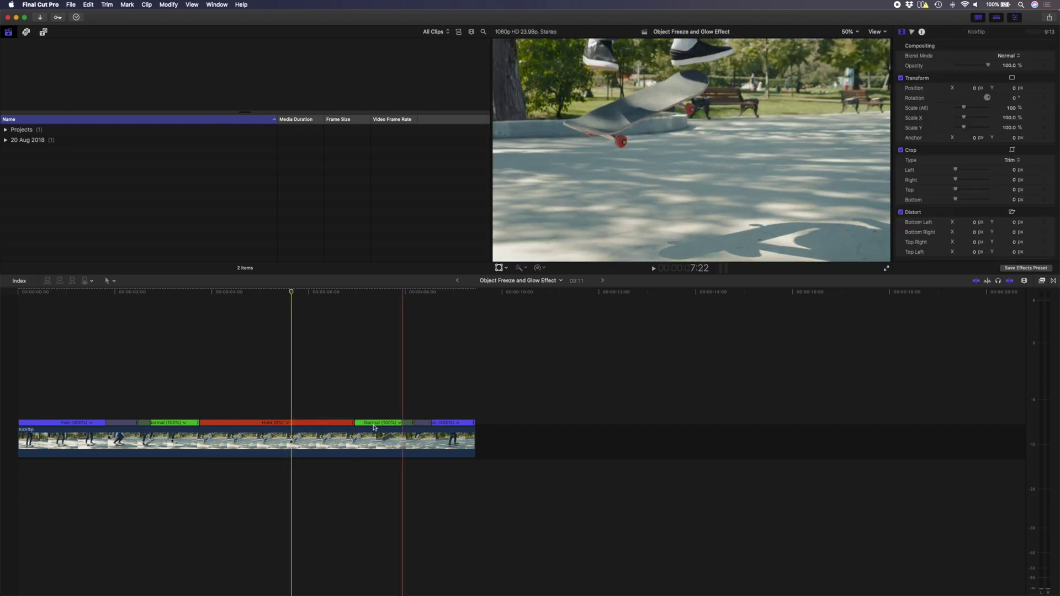
pyautogui.click(297, 448)
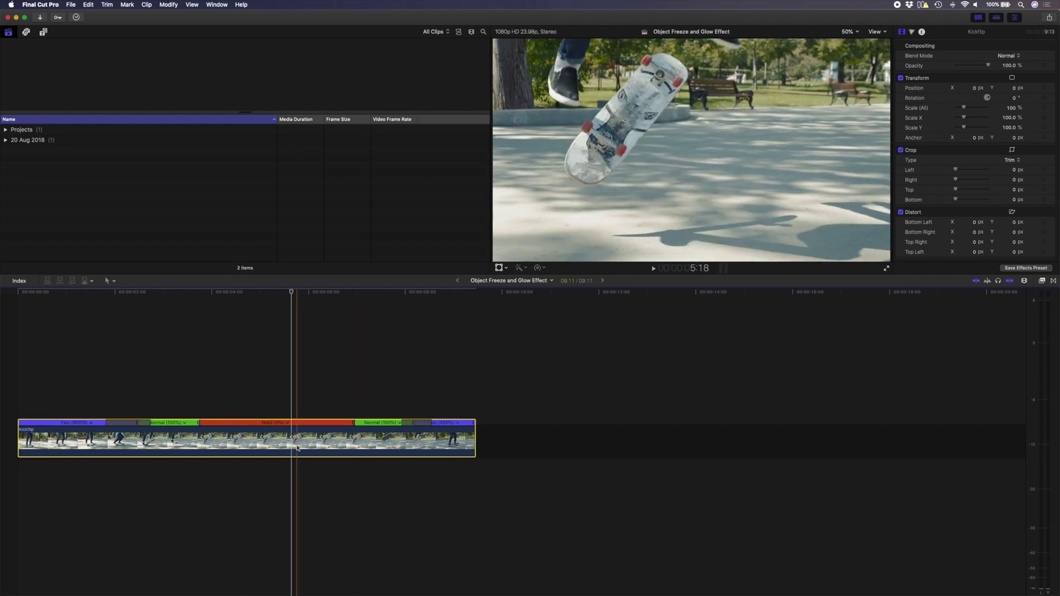
# Hide the retime editor, duplicate the Kickflip clip onto a layer above, and apply Draw Mask.
pyautogui.press('super+r')
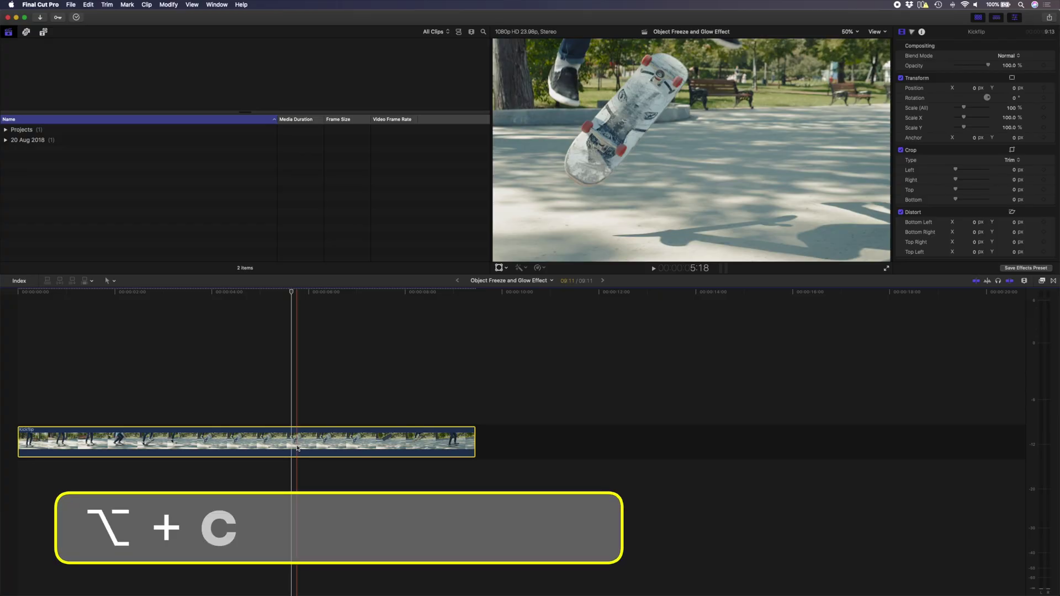
pyautogui.moveTo(298, 447); pyautogui.dragTo(293, 388)
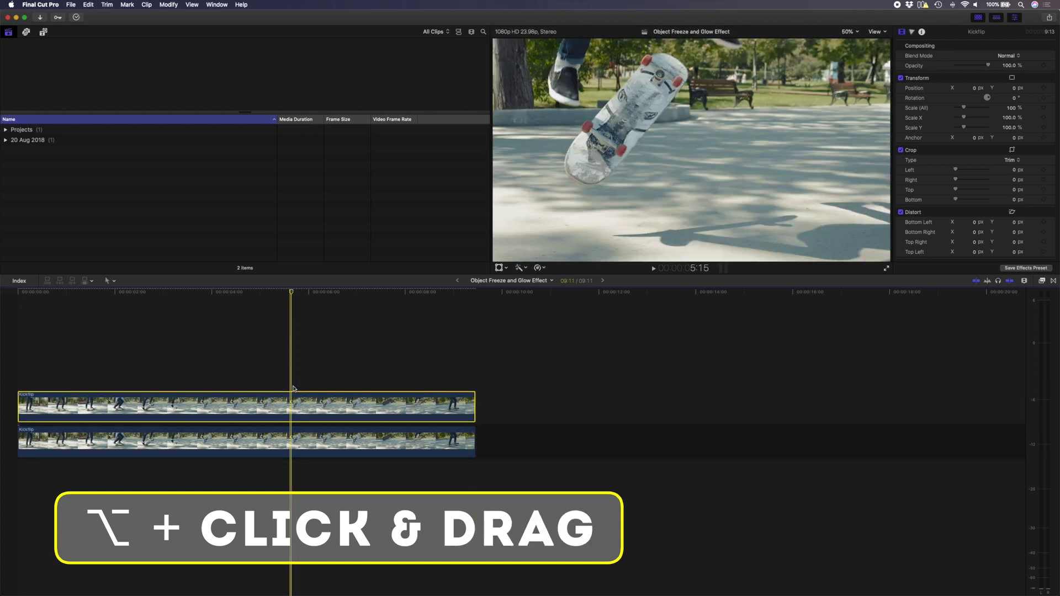
pyautogui.click(1043, 281)
pyautogui.moveTo(896, 317)
pyautogui.mouseDown()
pyautogui.moveTo(325, 373)
pyautogui.moveTo(326, 407)
pyautogui.mouseUp()
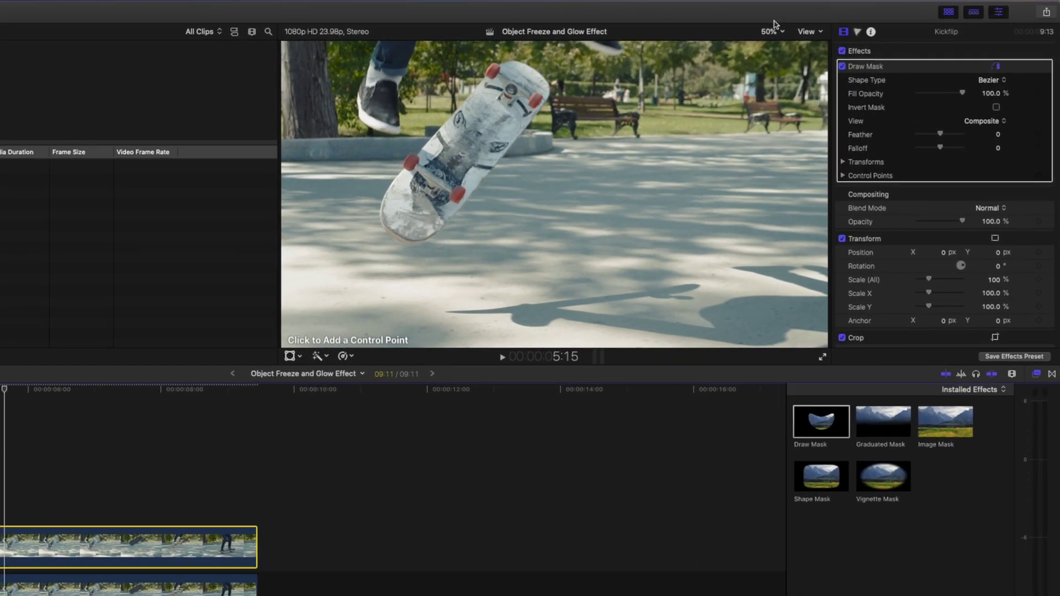
# Trace the mask around the skateboard at 100% zoom, return to 50%, and disable the lower clip.
pyautogui.click(775, 25)
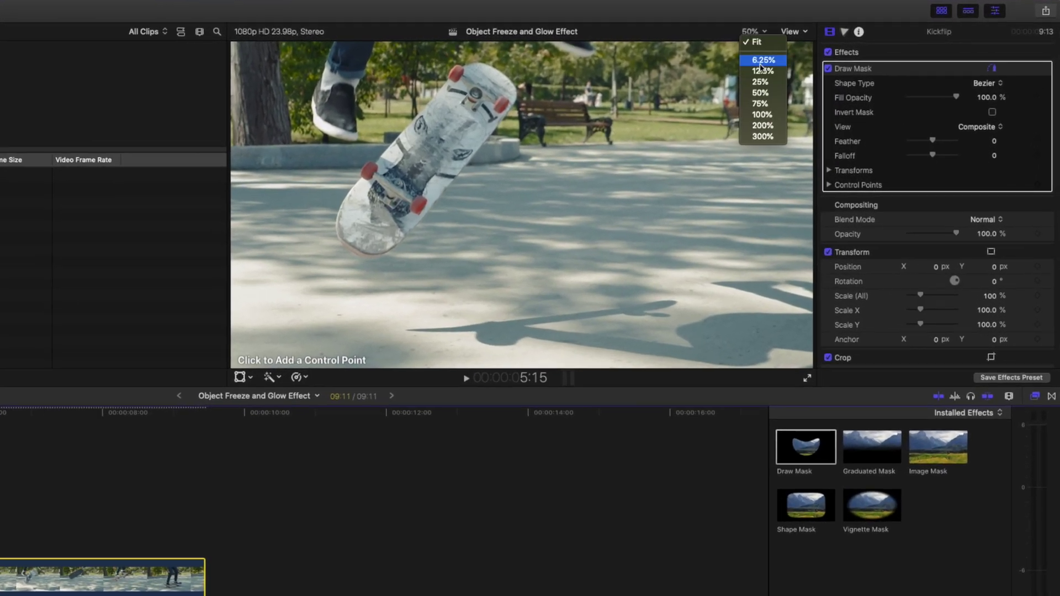
pyautogui.click(770, 105)
pyautogui.moveTo(795, 206); pyautogui.dragTo(790, 205)
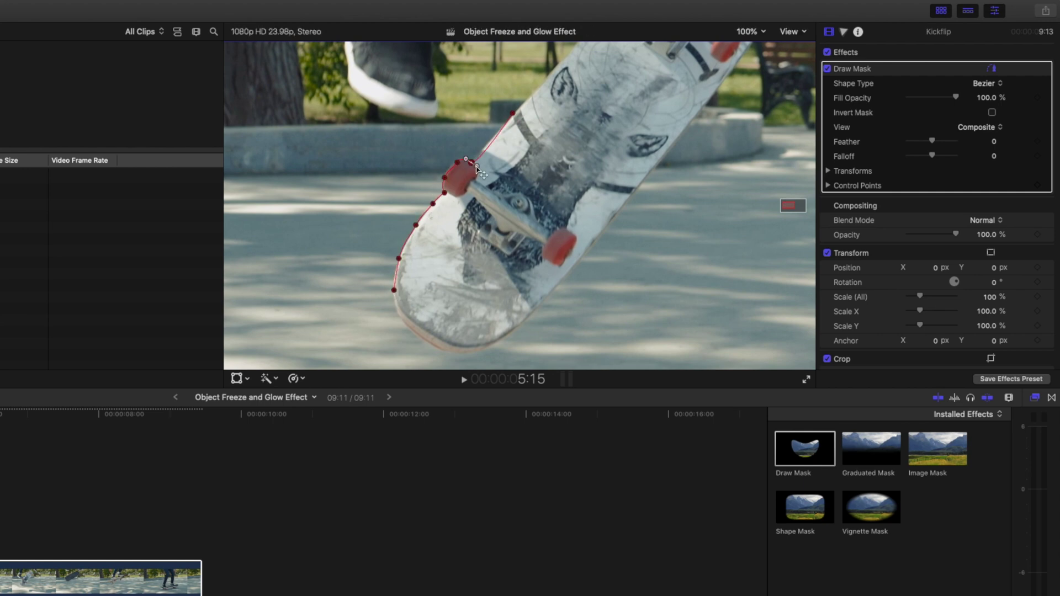
pyautogui.scroll(5, 742, 198)
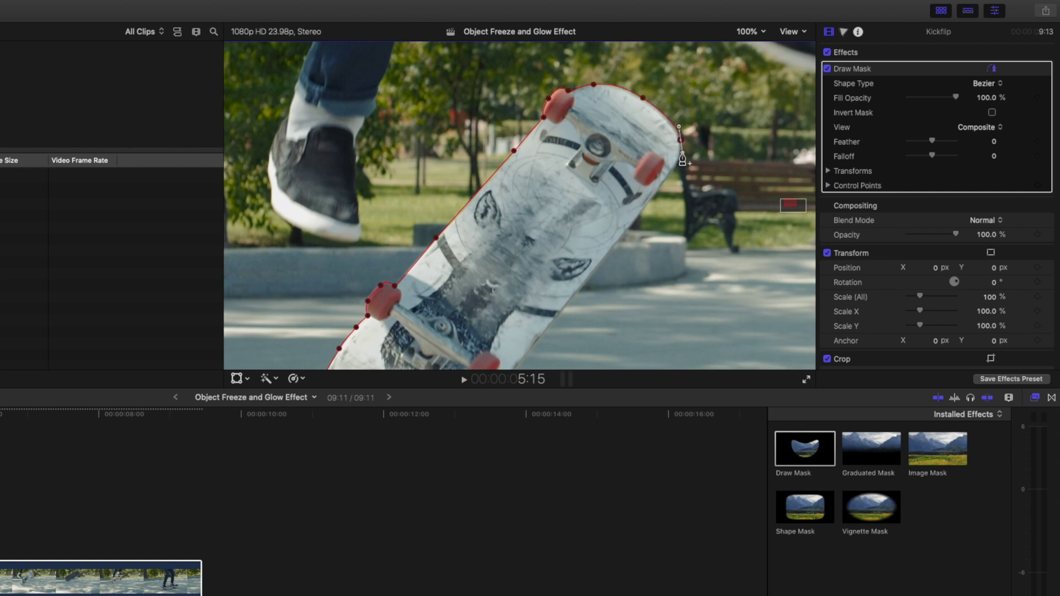
pyautogui.scroll(-5, 790, 202)
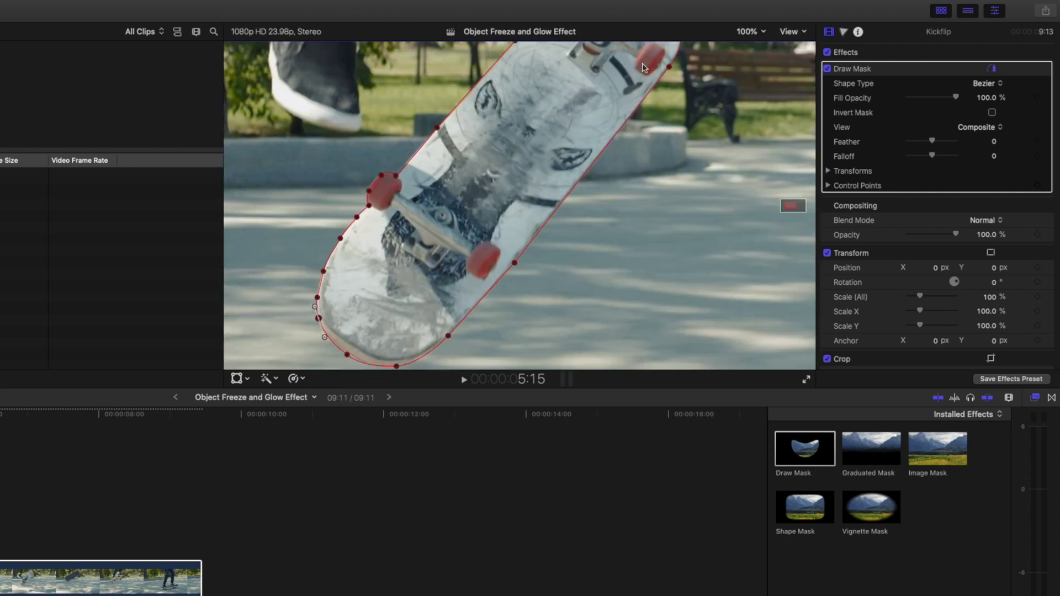
pyautogui.click(772, 26)
pyautogui.click(757, 89)
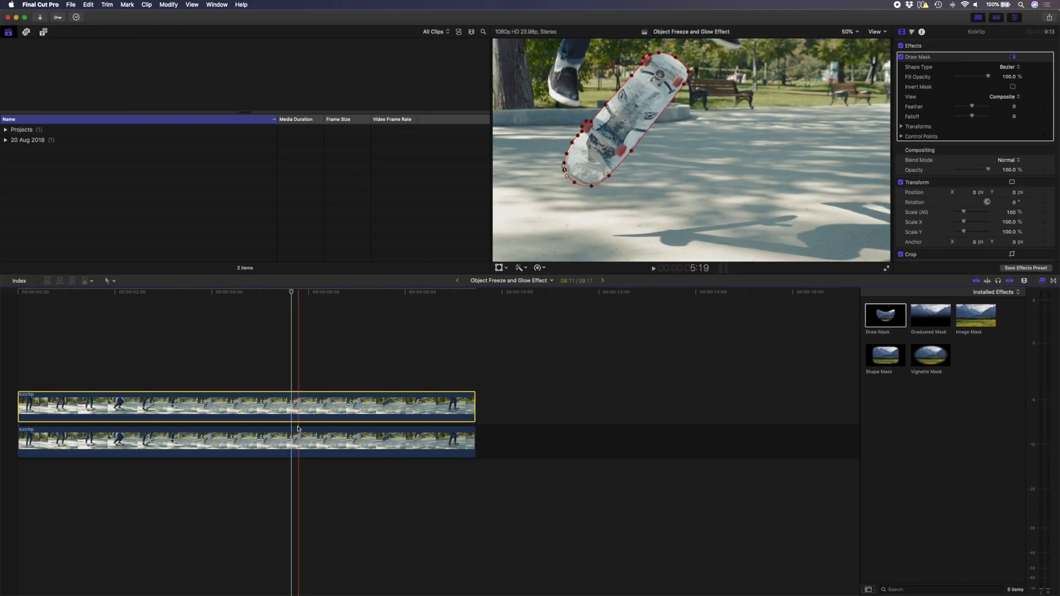
pyautogui.click(298, 430)
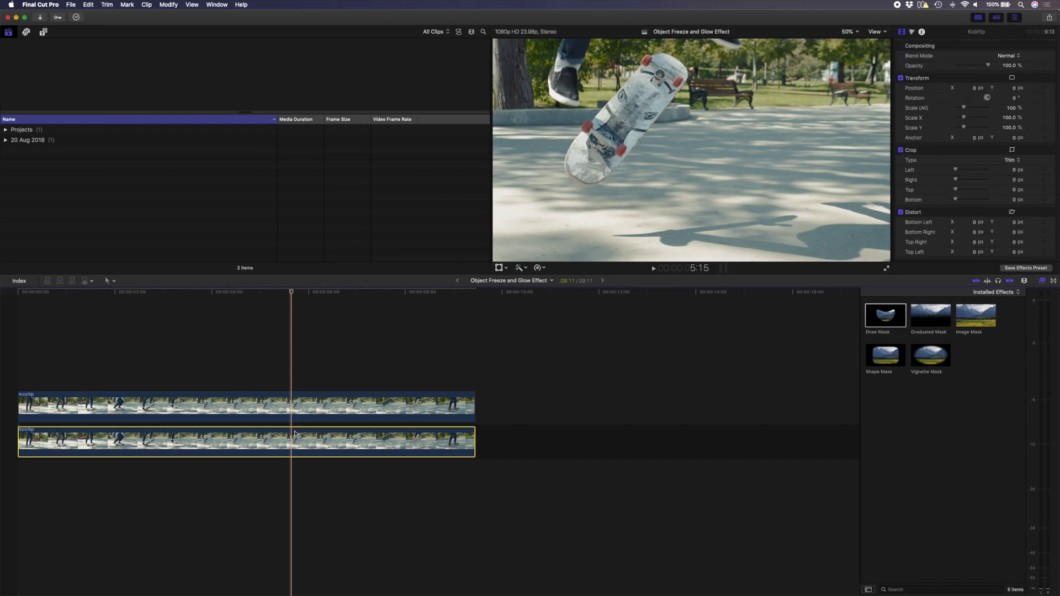
pyautogui.press('v')
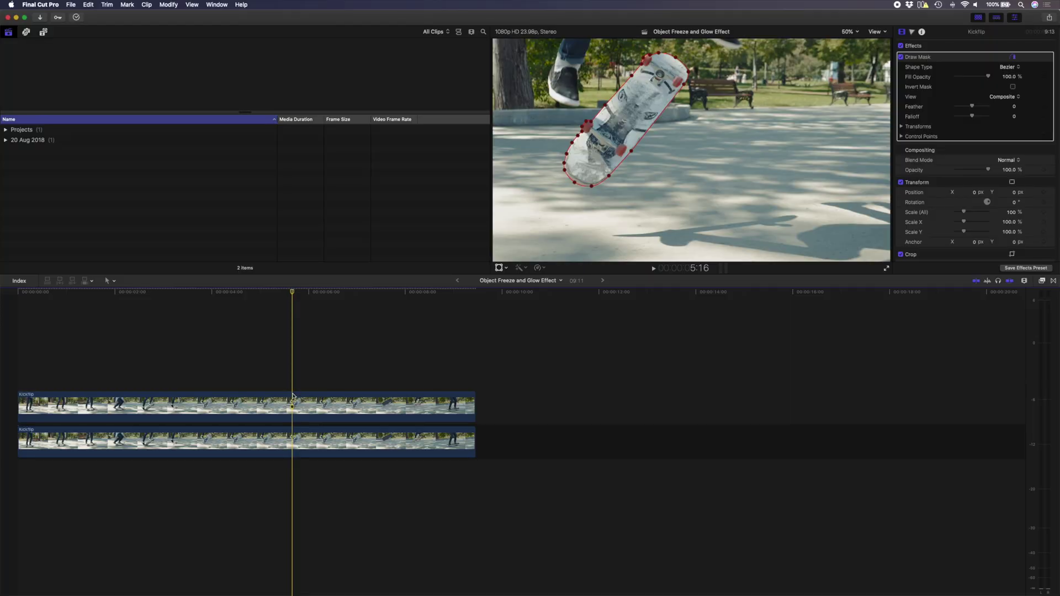
# Duplicate the clip onto a third layer, disable the top copy, and add a Color Board to the middle one.
pyautogui.moveTo(293, 395); pyautogui.dragTo(292, 335)
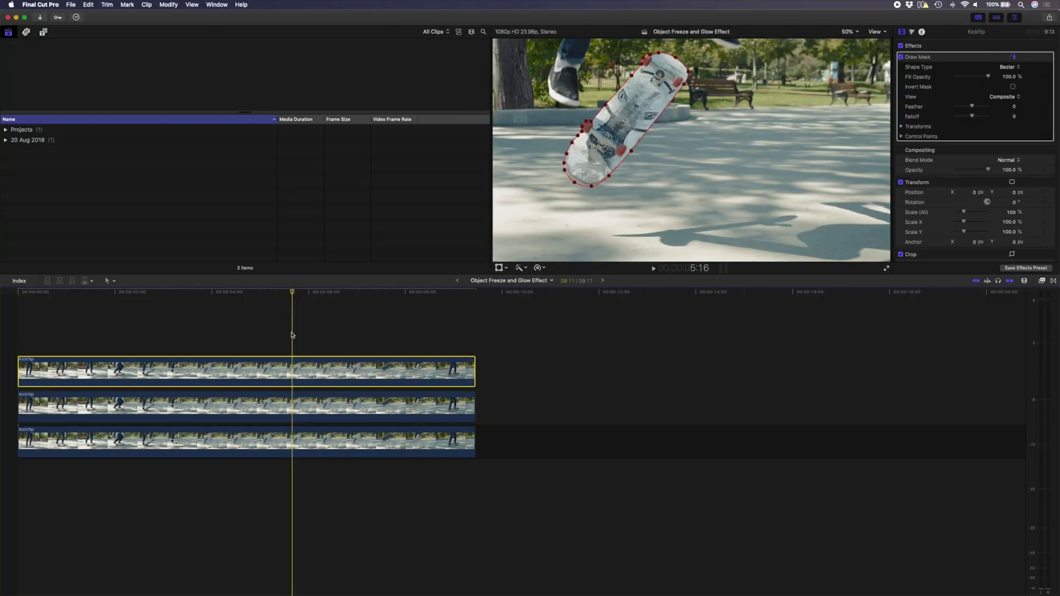
pyautogui.press('v')
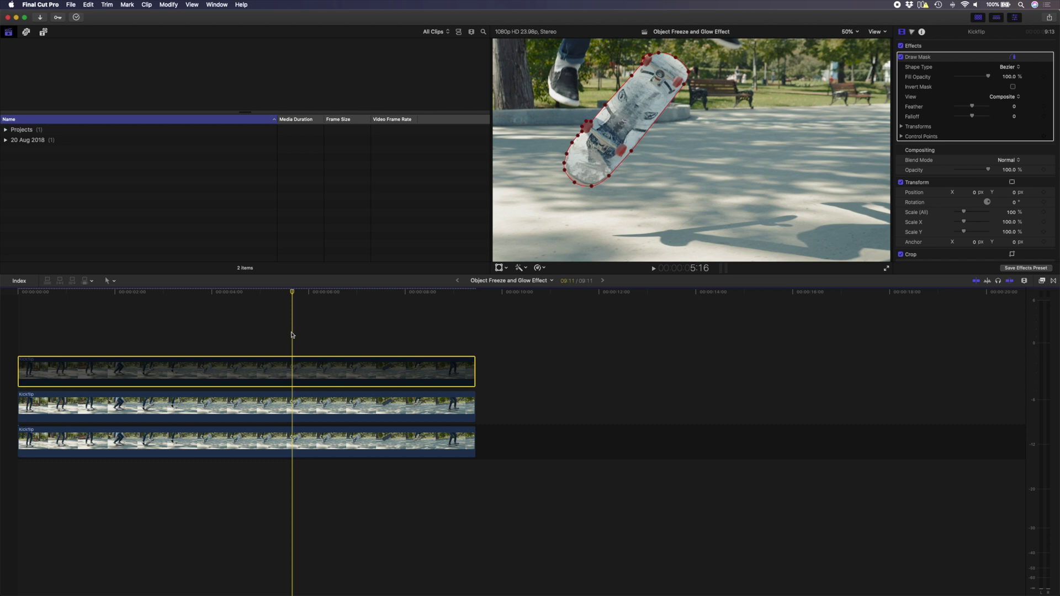
pyautogui.click(292, 397)
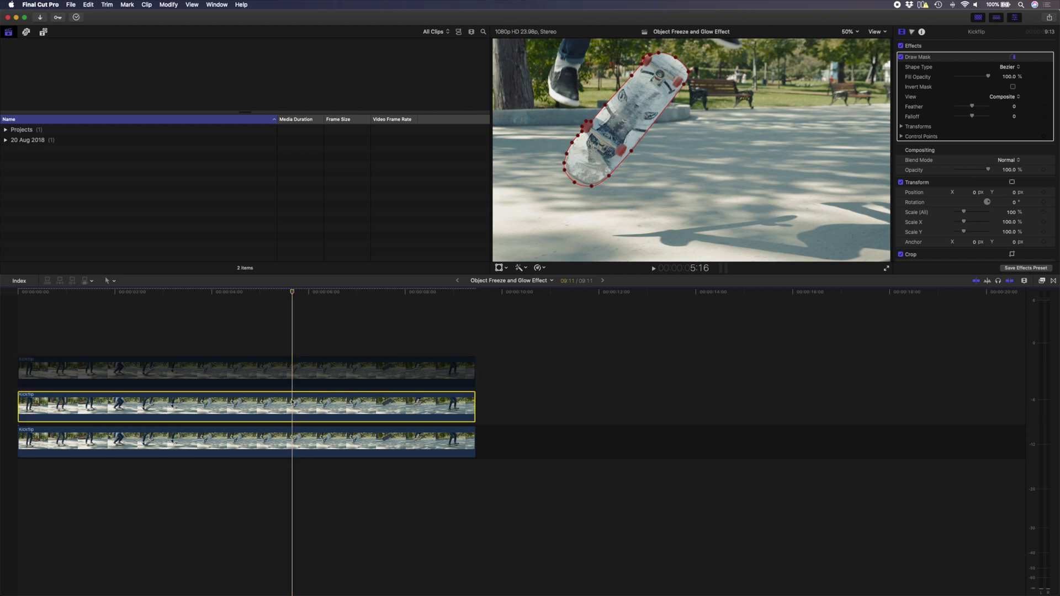
pyautogui.press('super+6')
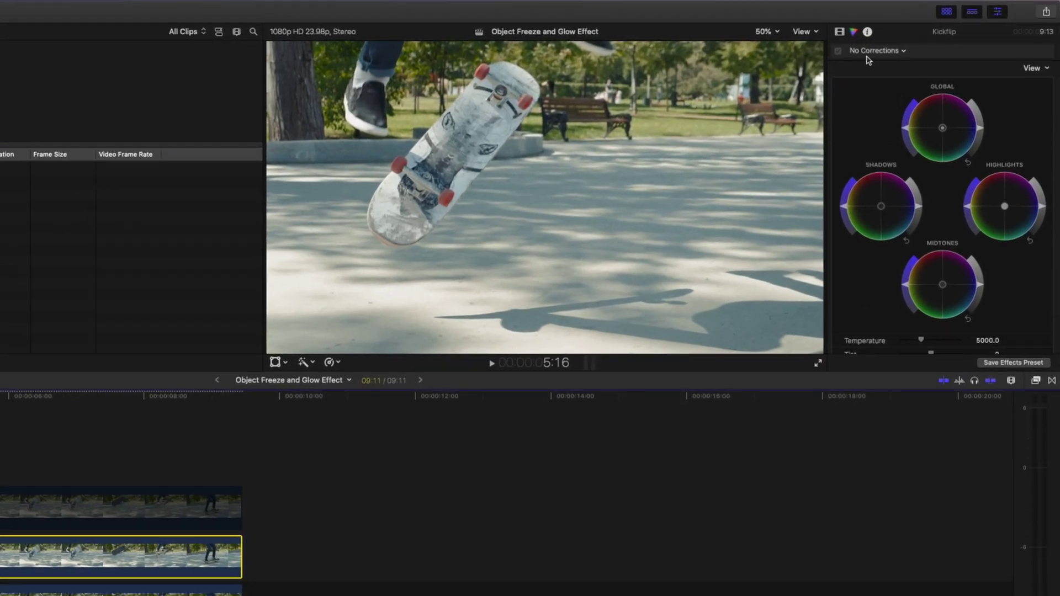
pyautogui.click(925, 49)
pyautogui.click(930, 77)
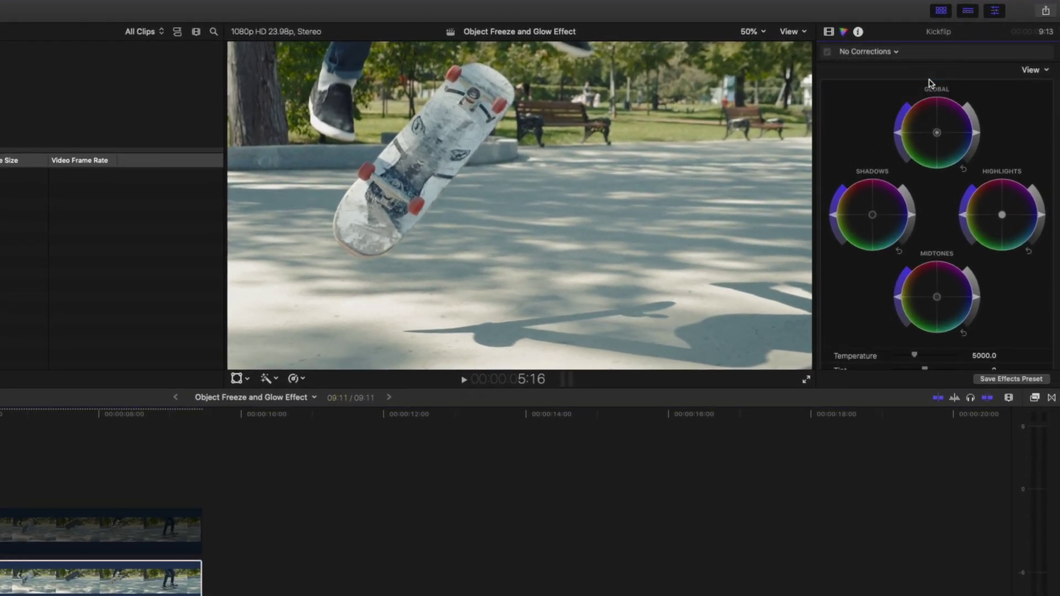
# Raise the middle copy's global exposure to 100% and tint the skateboard red at 357°.
pyautogui.click(967, 78)
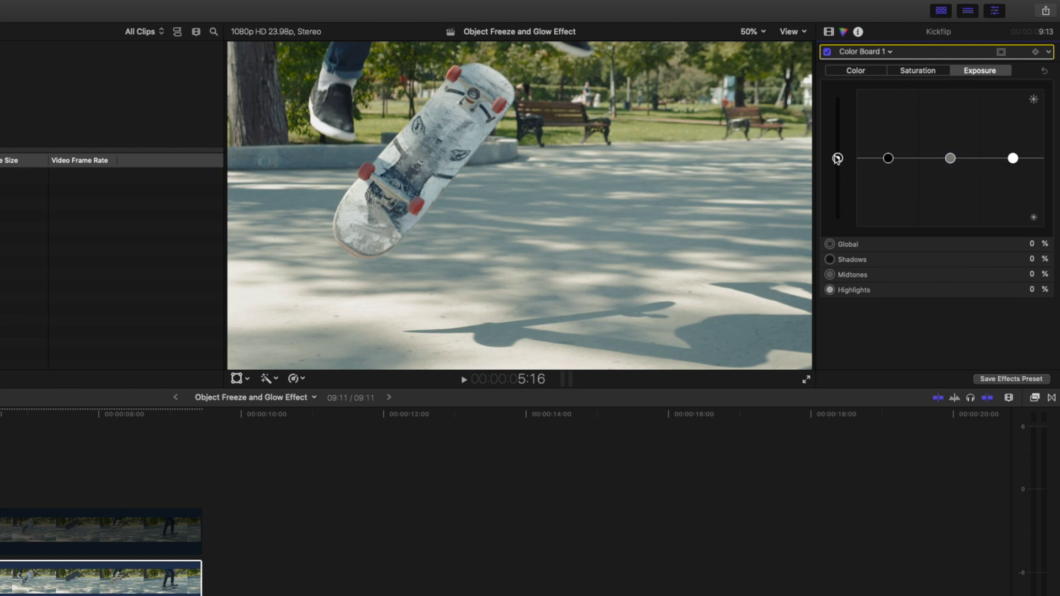
pyautogui.moveTo(838, 160); pyautogui.dragTo(839, 76)
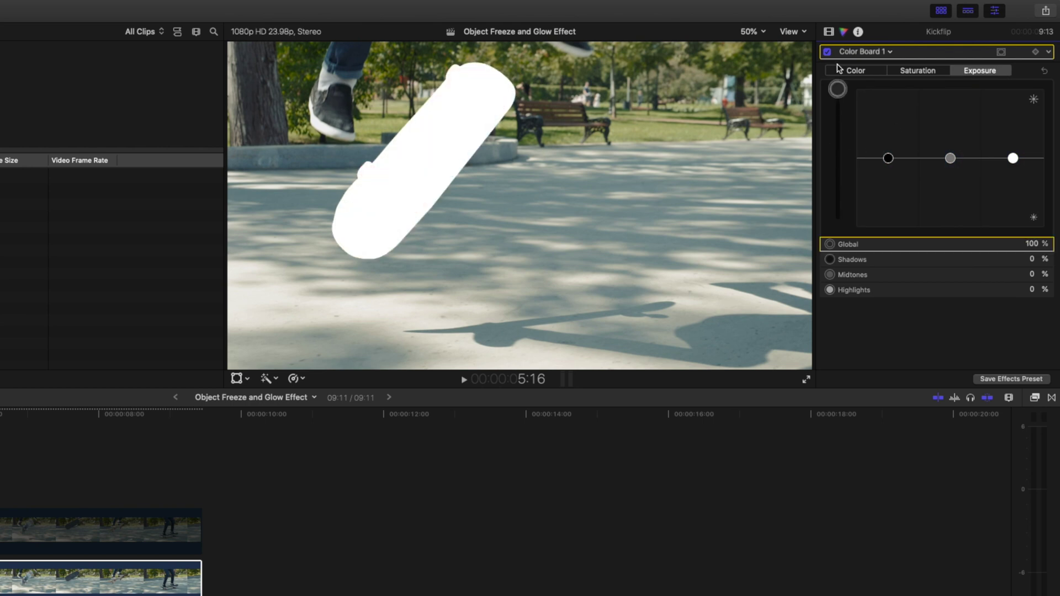
pyautogui.click(932, 73)
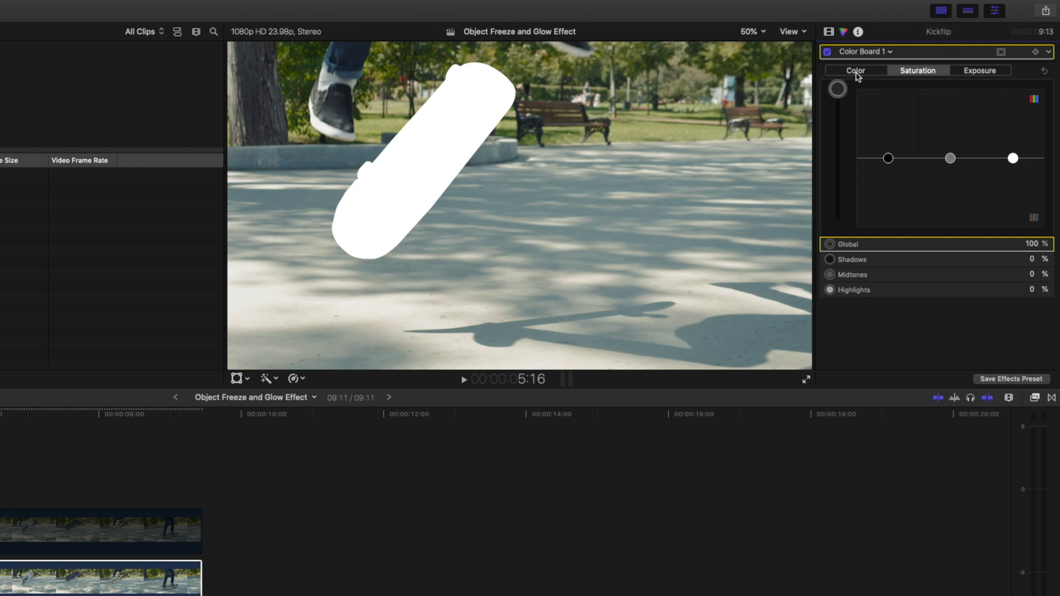
pyautogui.click(857, 76)
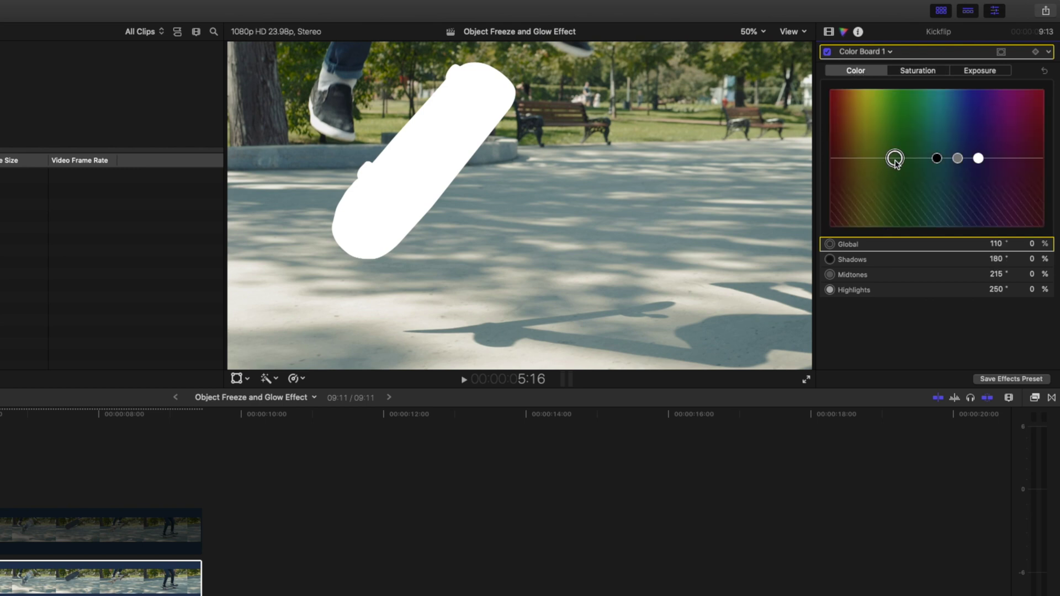
pyautogui.moveTo(993, 114); pyautogui.dragTo(1018, 90)
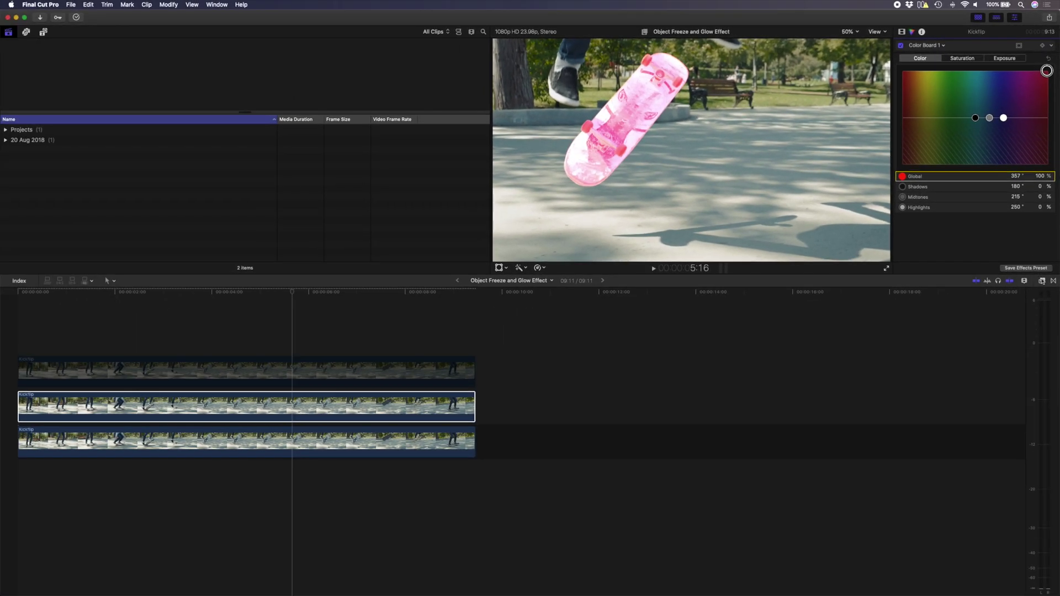
pyautogui.click(1042, 280)
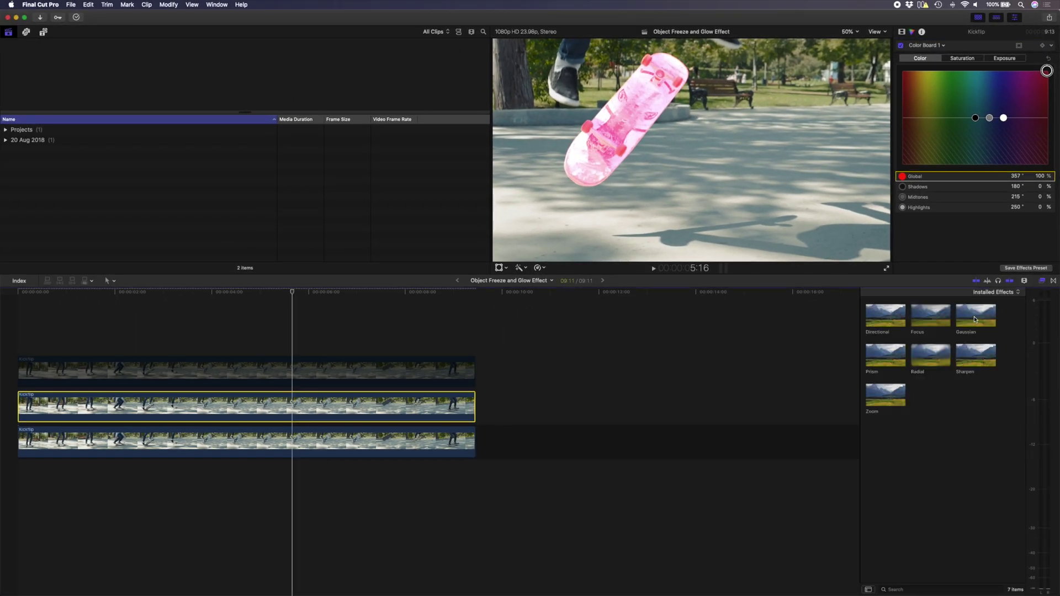
# Apply a Gaussian blur to the red middle copy so it glows around the sharp top skateboard.
pyautogui.moveTo(975, 319); pyautogui.dragTo(326, 406)
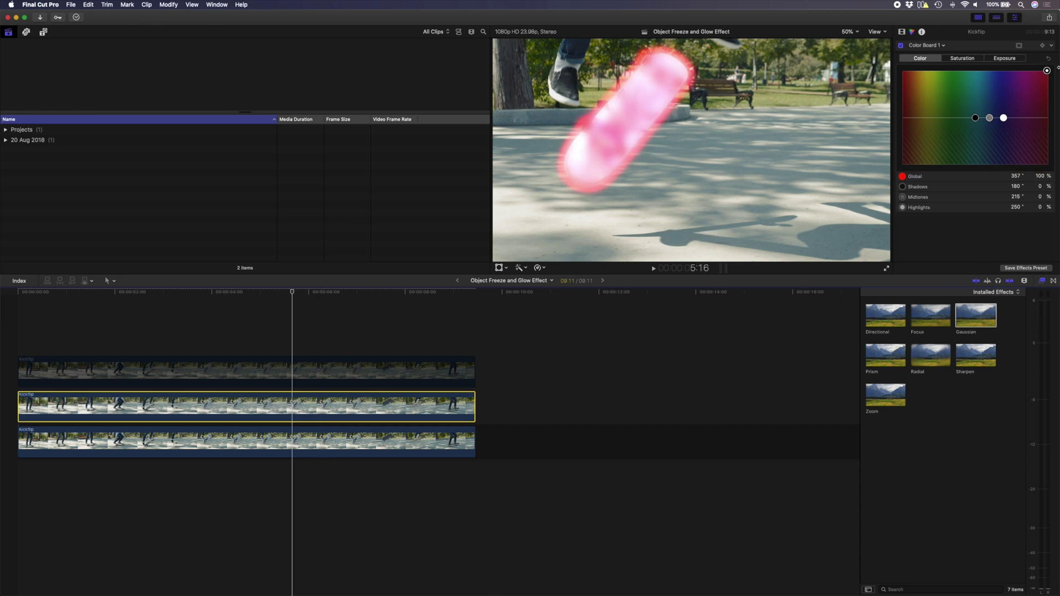
pyautogui.click(289, 376)
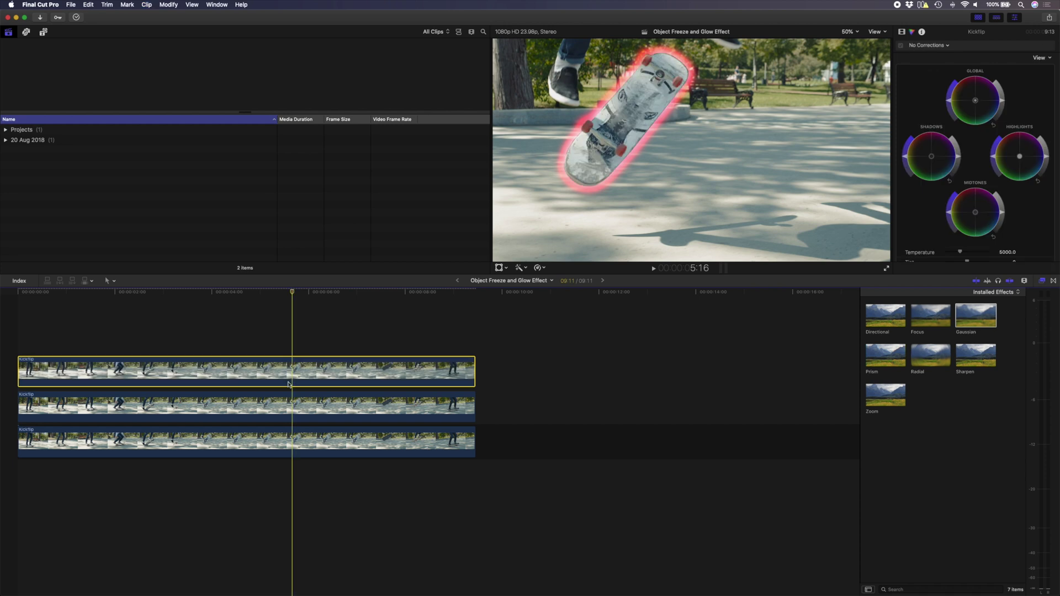
pyautogui.click(263, 405)
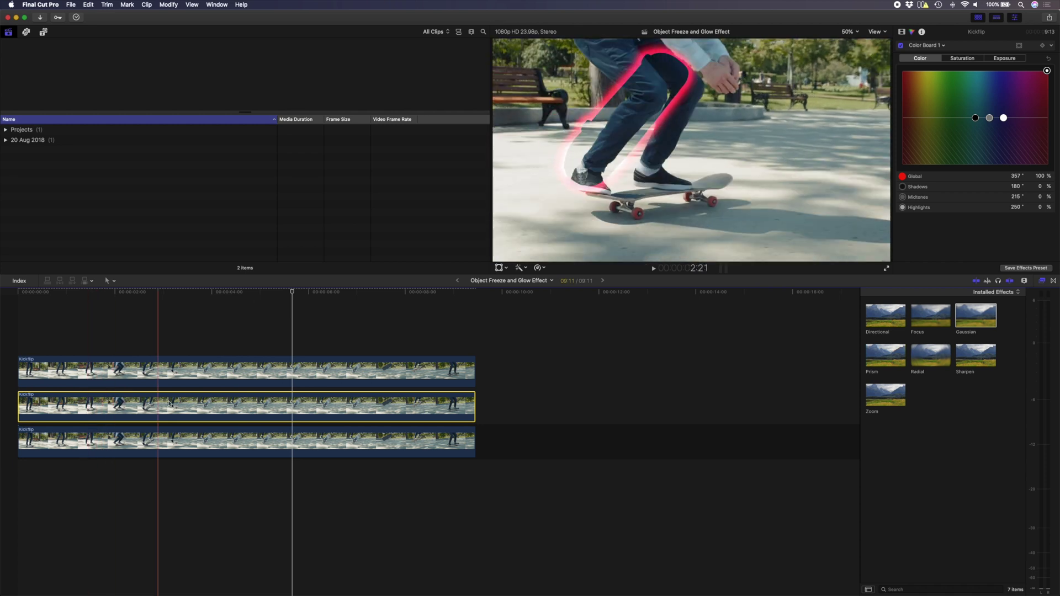
pyautogui.press('super+r')
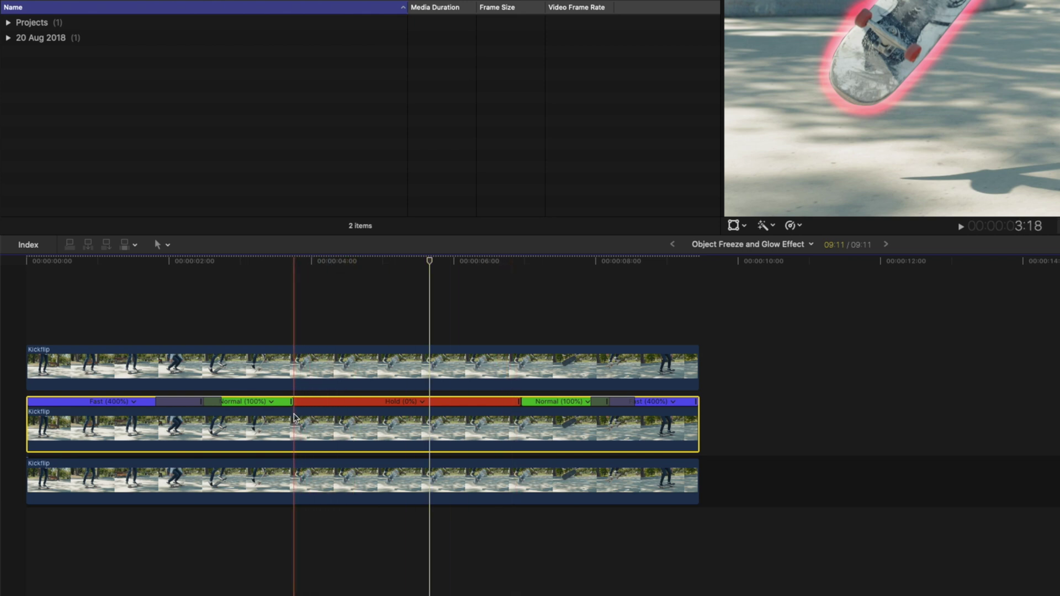
# Trim the glow clip's start and end to the edges of the Hold freeze segment.
pyautogui.hotkey('alt', '[')
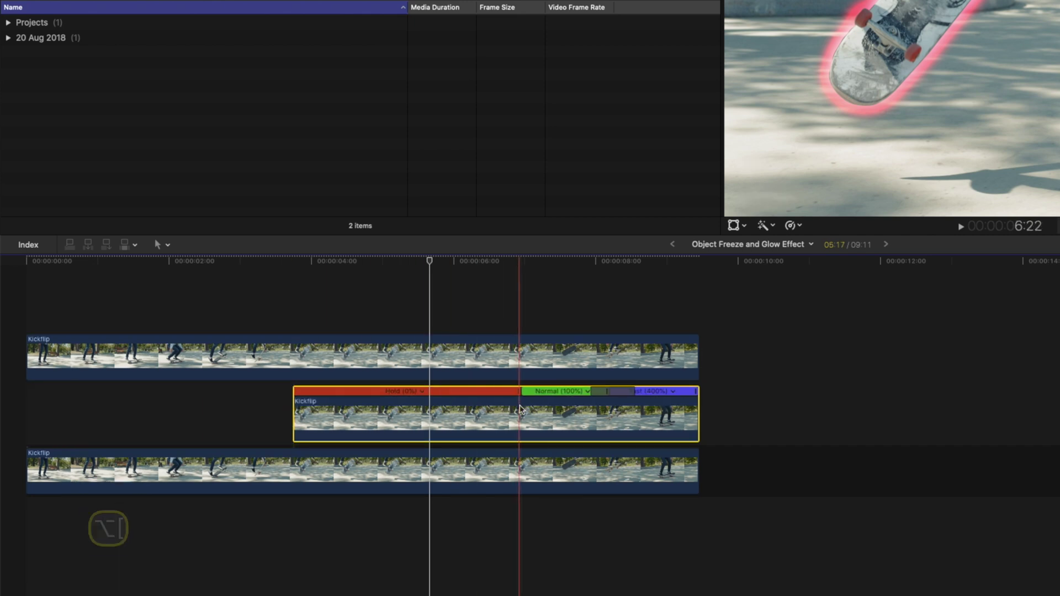
pyautogui.hotkey('alt', ']')
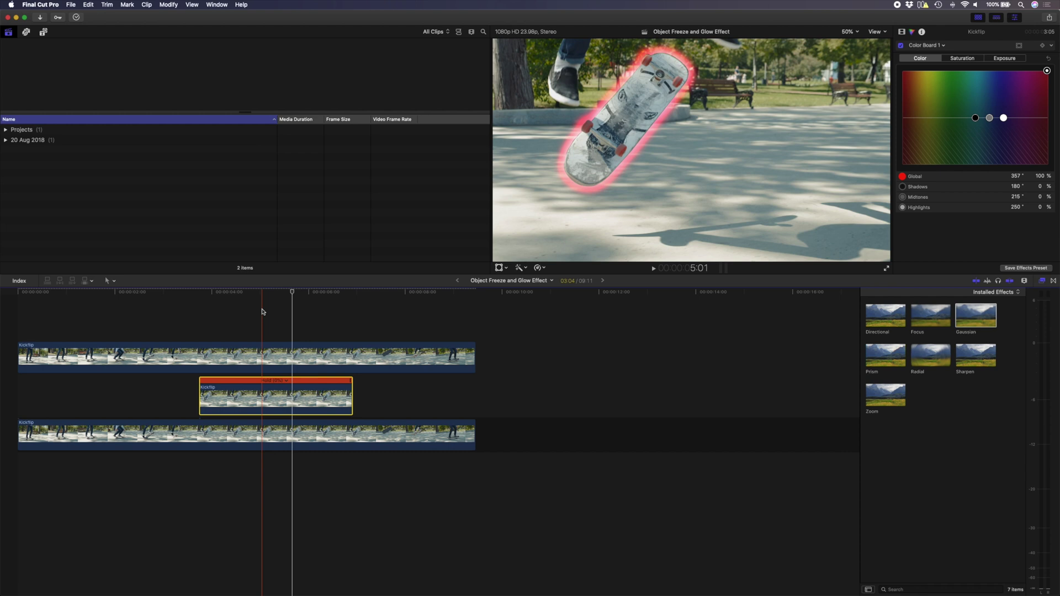
pyautogui.press('alt')
# Add cross-dissolves at both ends of the glow clip and set their duration to 6 frames.
pyautogui.press('super+t')
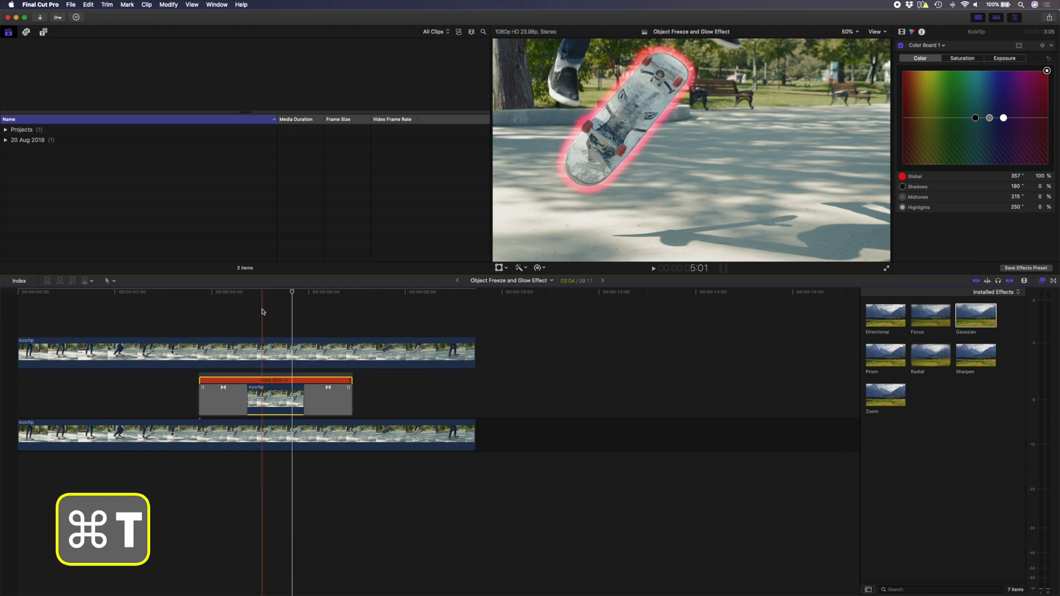
pyautogui.click(227, 401)
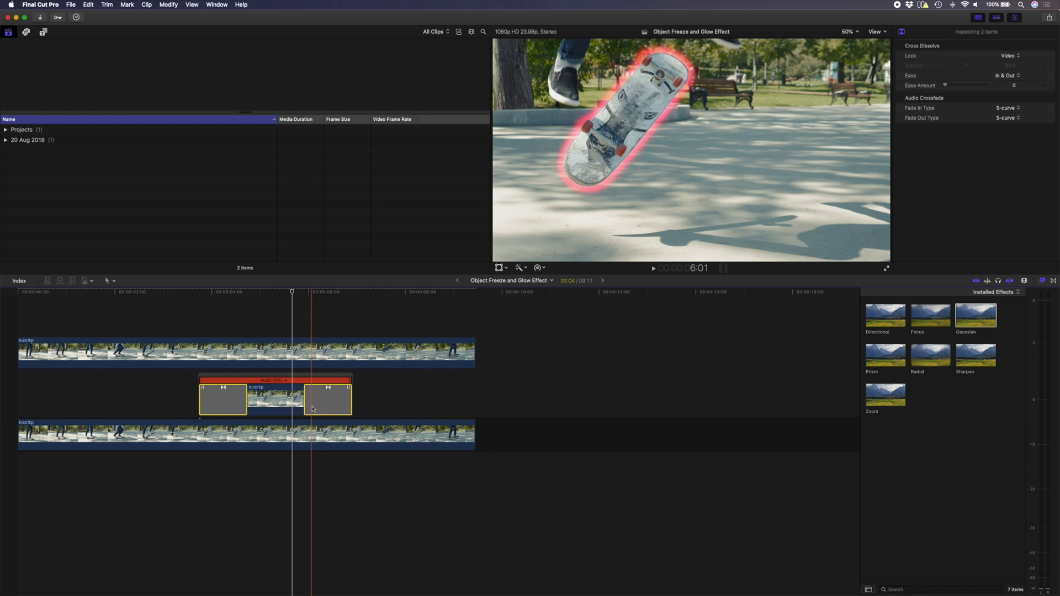
pyautogui.press('ctrl')
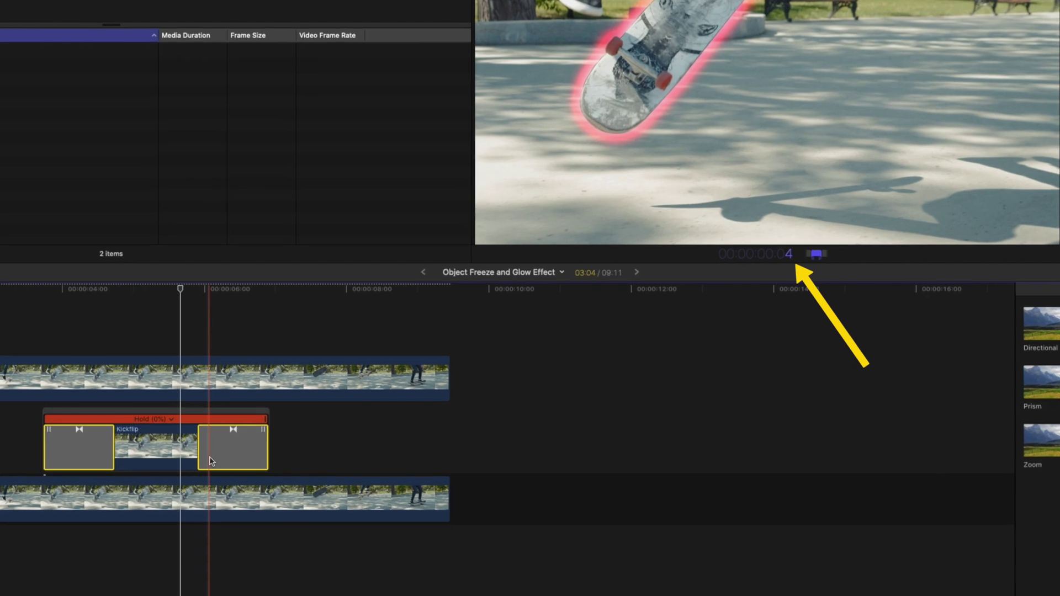
pyautogui.write('6')
pyautogui.press('Return')
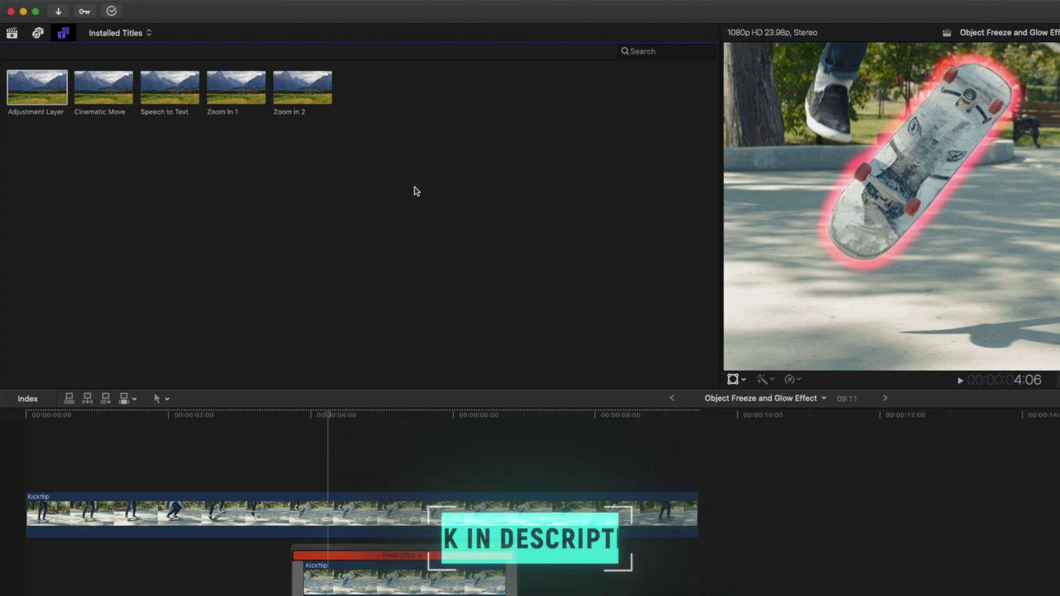
# Place an Adjustment Layer from Installed Titles above the Kickflip clips.
pyautogui.moveTo(45, 116); pyautogui.dragTo(33, 471)
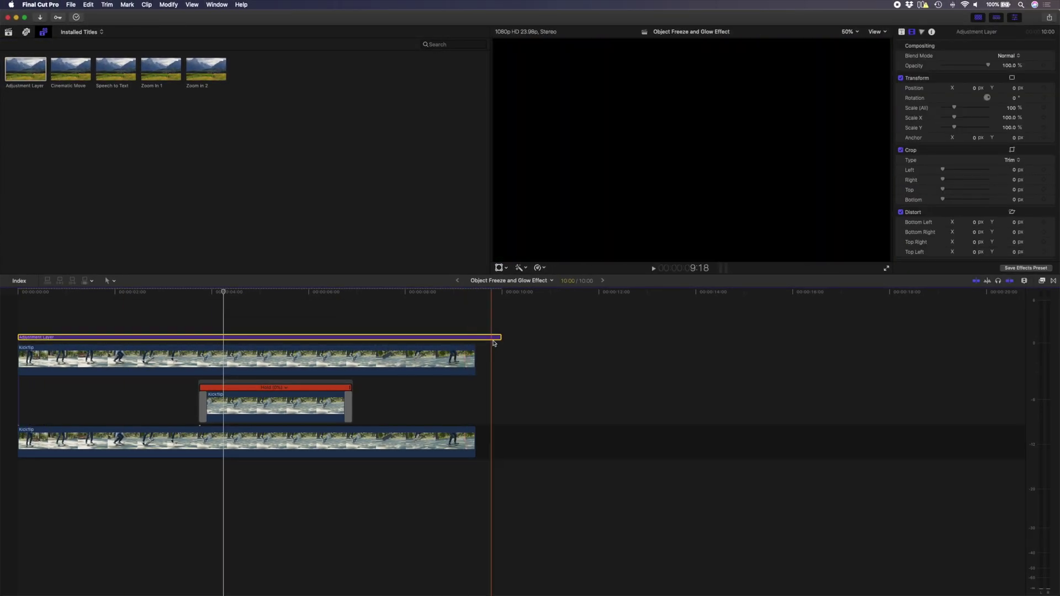
# Trim the Adjustment Layer to end with the clips and step the playhead to the 3:20 glow frame.
pyautogui.moveTo(500, 337); pyautogui.dragTo(472, 337)
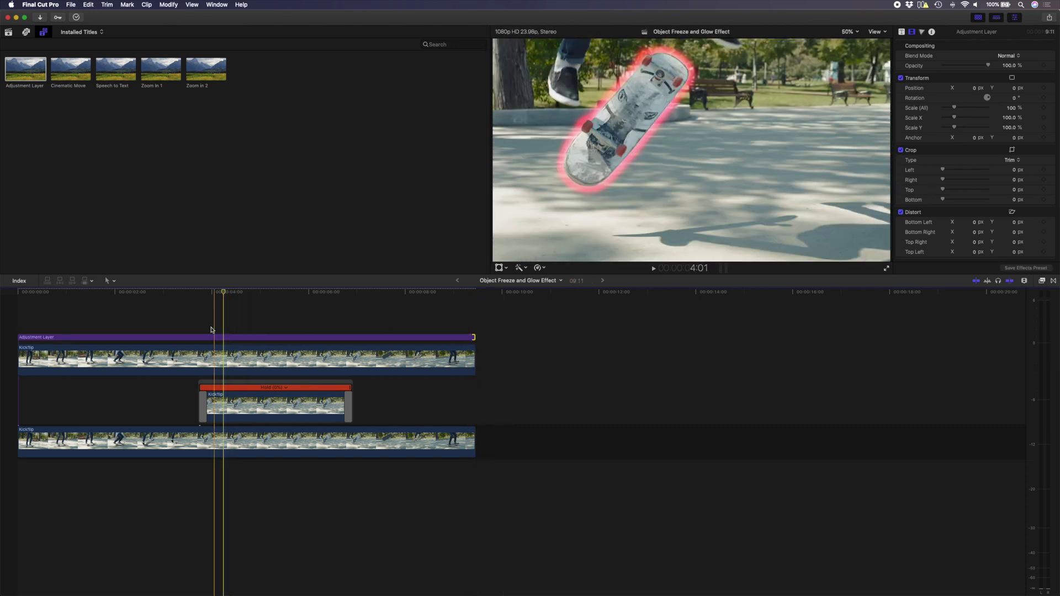
pyautogui.click(201, 326)
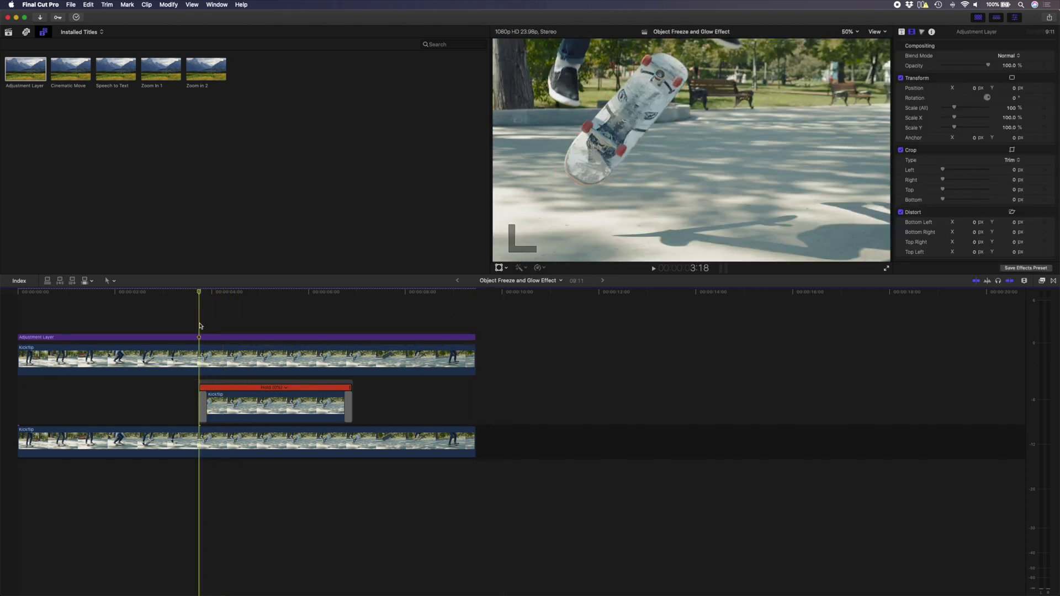
pyautogui.press('Left')
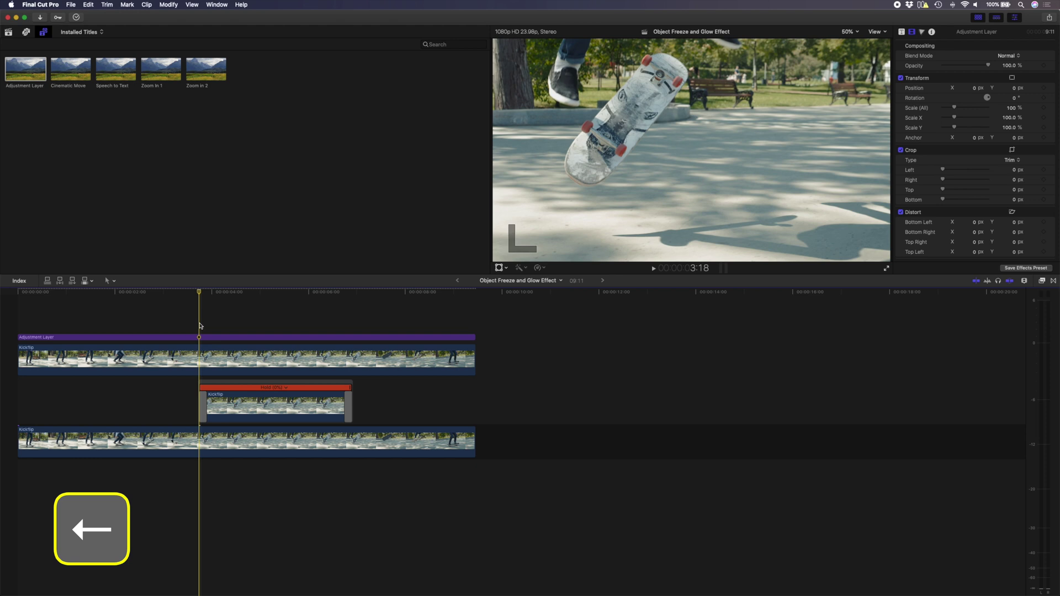
pyautogui.press('Left')
pyautogui.press('Left')
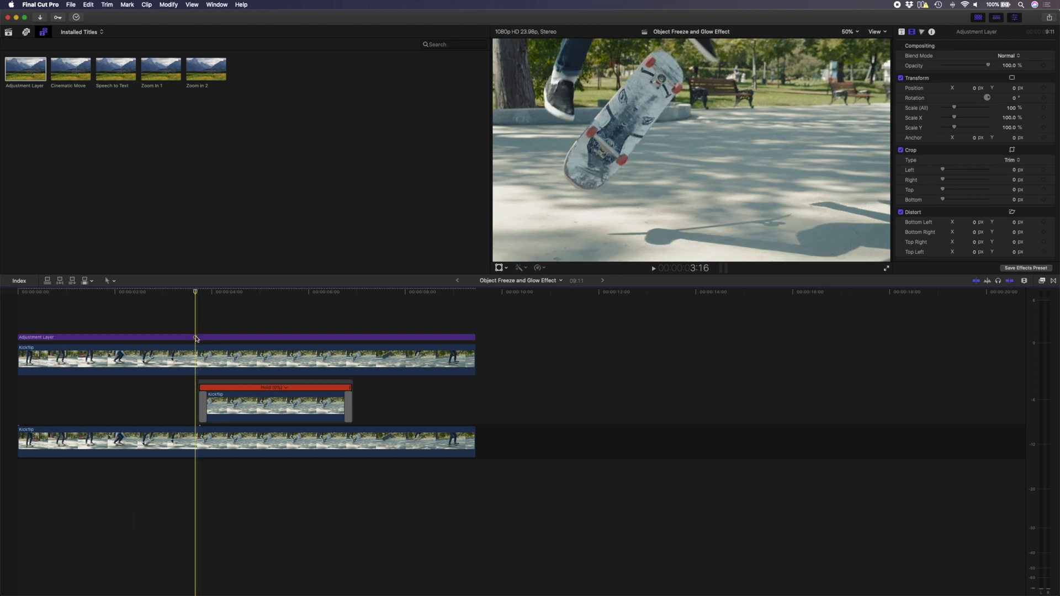
pyautogui.click(196, 339)
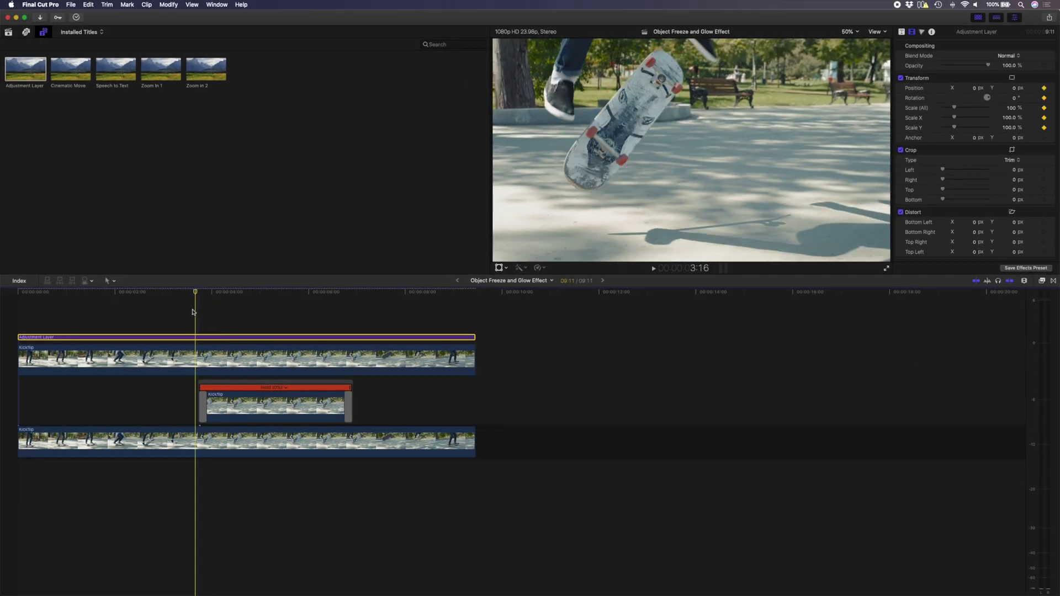
pyautogui.press('Right')
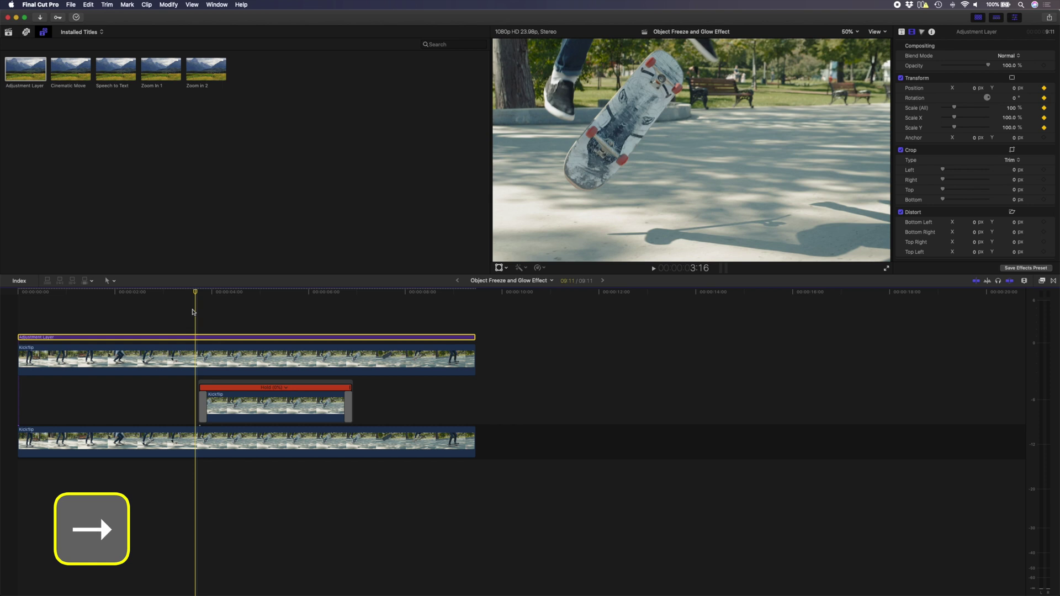
pyautogui.press('Right')
pyautogui.press('Right')
pyautogui.press('Right')
pyautogui.press('Right')
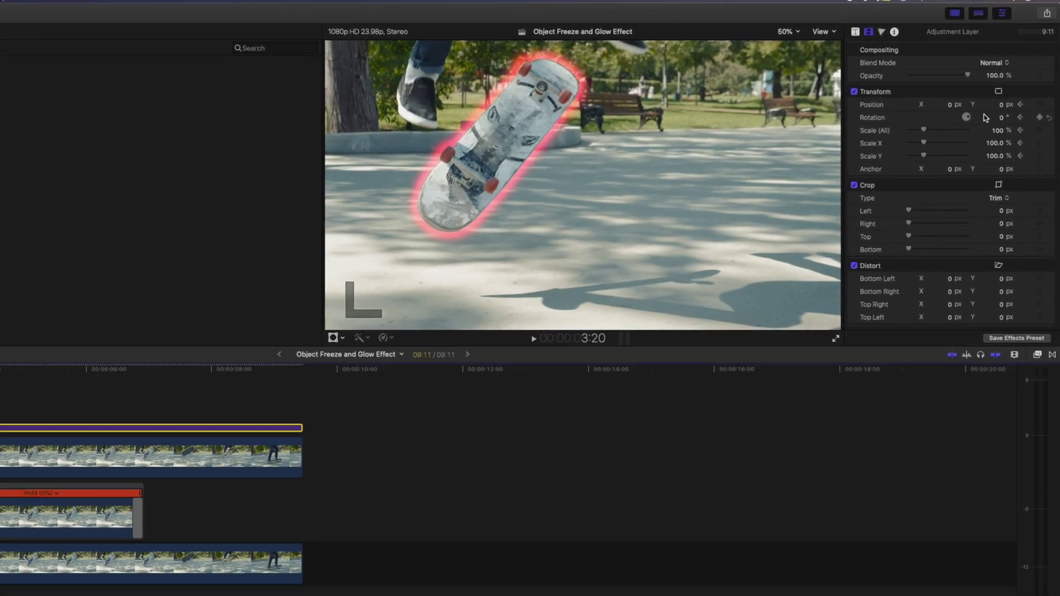
# Keyframe the Adjustment Layer at Rotation 7.6°, Scale 150% and Position 101.0/-136.6 px to frame the board.
pyautogui.moveTo(1013, 98); pyautogui.dragTo(1024, 128)
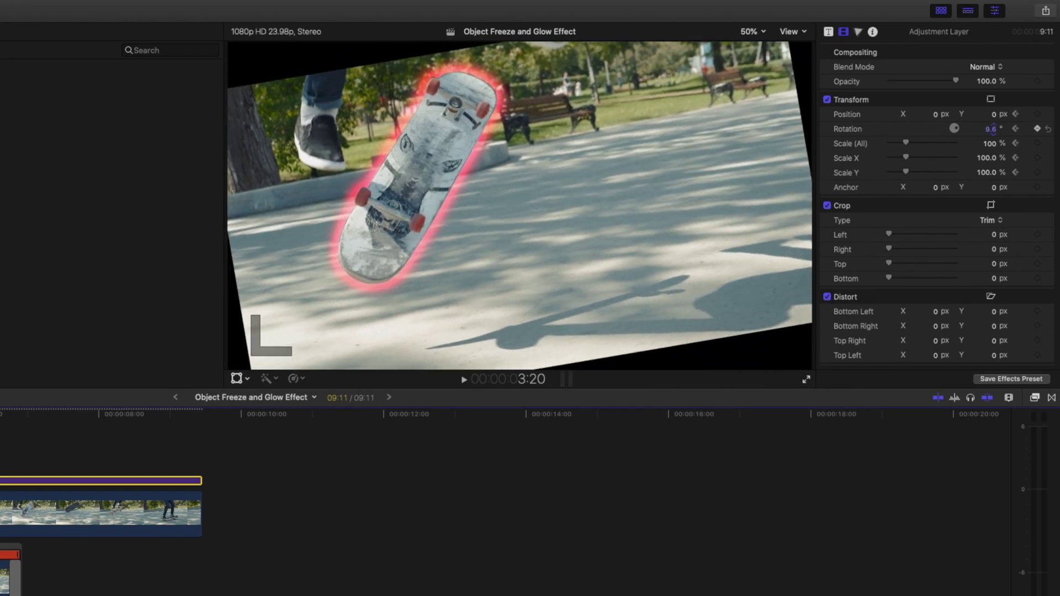
pyautogui.write('1')
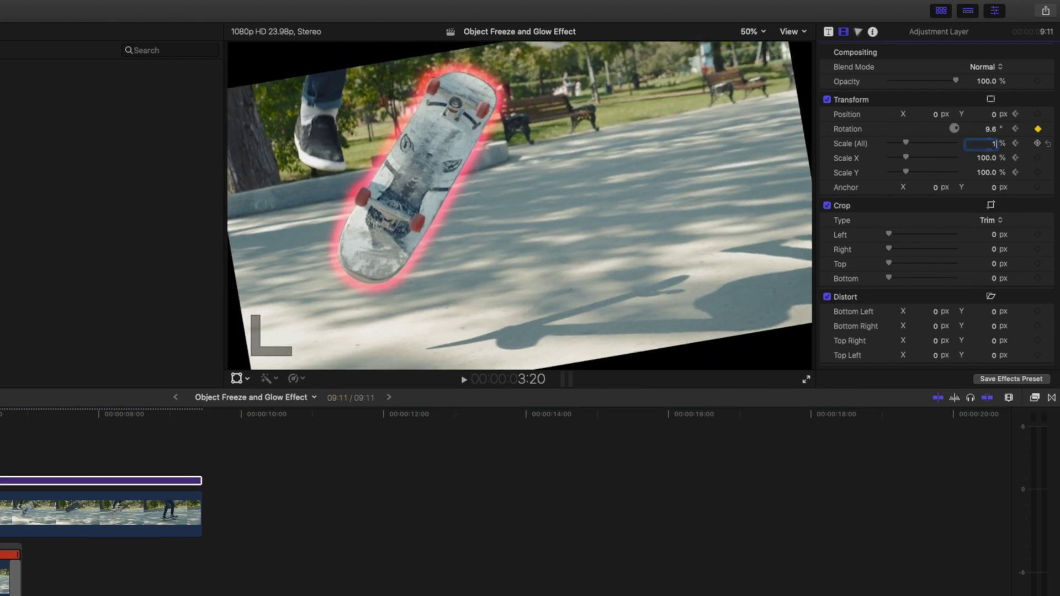
pyautogui.write('50')
pyautogui.press('Return')
pyautogui.moveTo(996, 117); pyautogui.dragTo(944, 117)
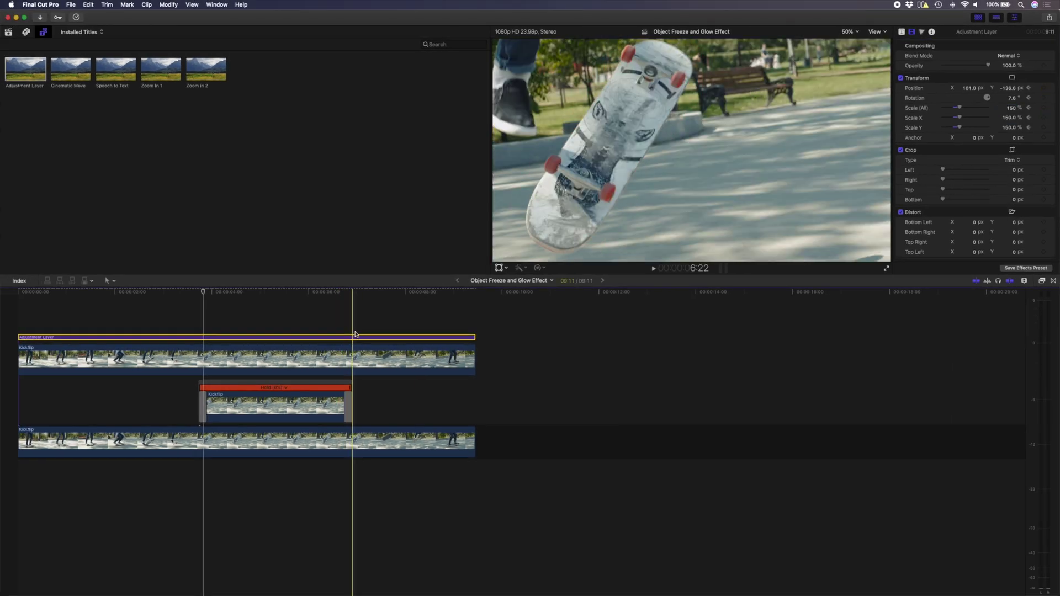
pyautogui.click(355, 334)
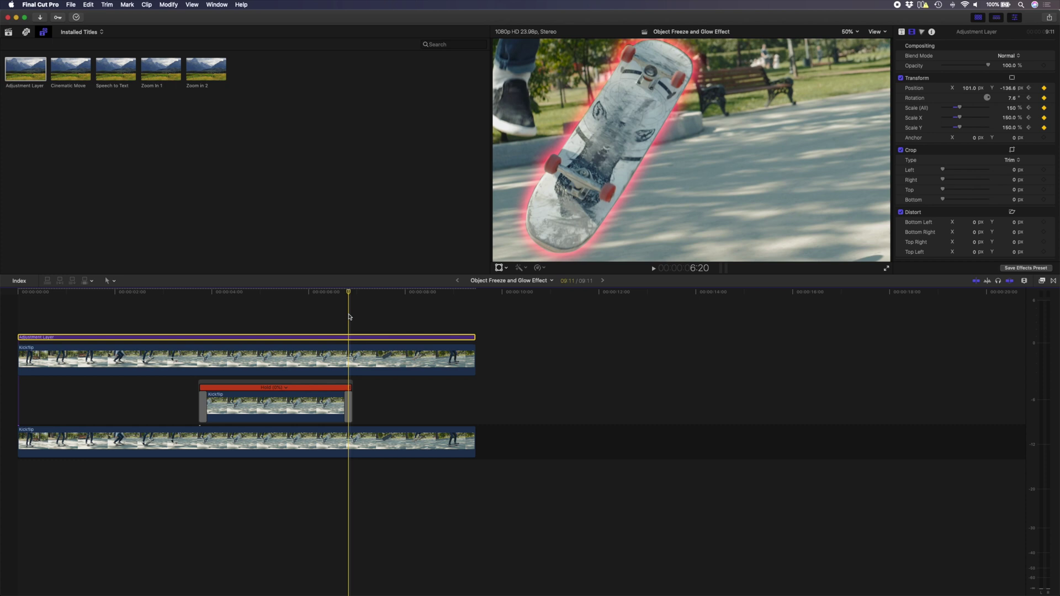
# At 7:00, set the adjustment layer's Position X and Y to 0, Rotation to 0° and Scale to 100%.
pyautogui.press('Right')
pyautogui.press('Right')
pyautogui.press('Right')
pyautogui.press('Right')
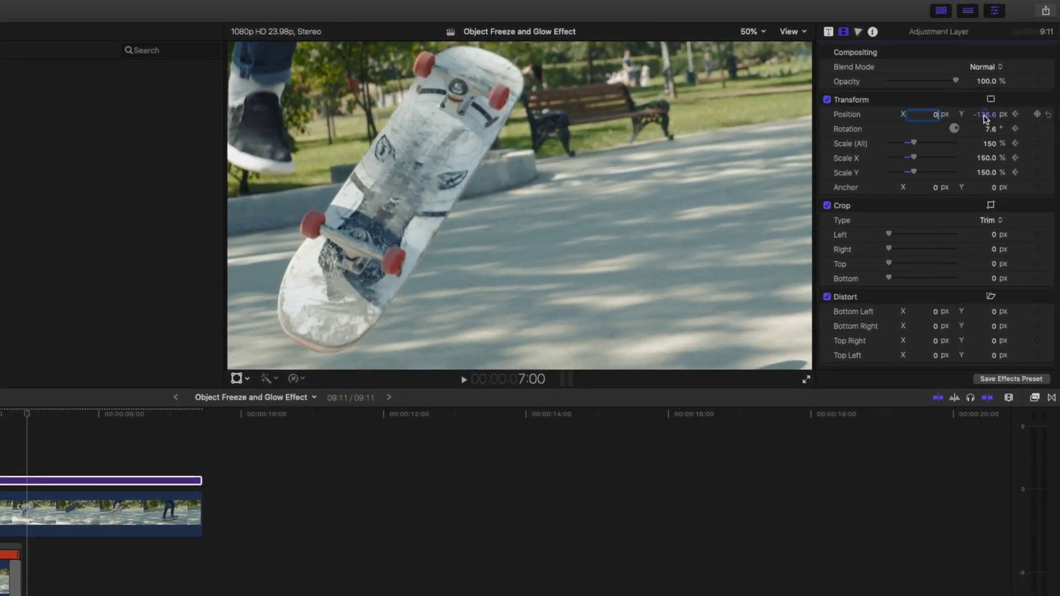
pyautogui.press('Tab')
pyautogui.write('0')
pyautogui.press('Tab')
pyautogui.write('0')
pyautogui.press('Return')
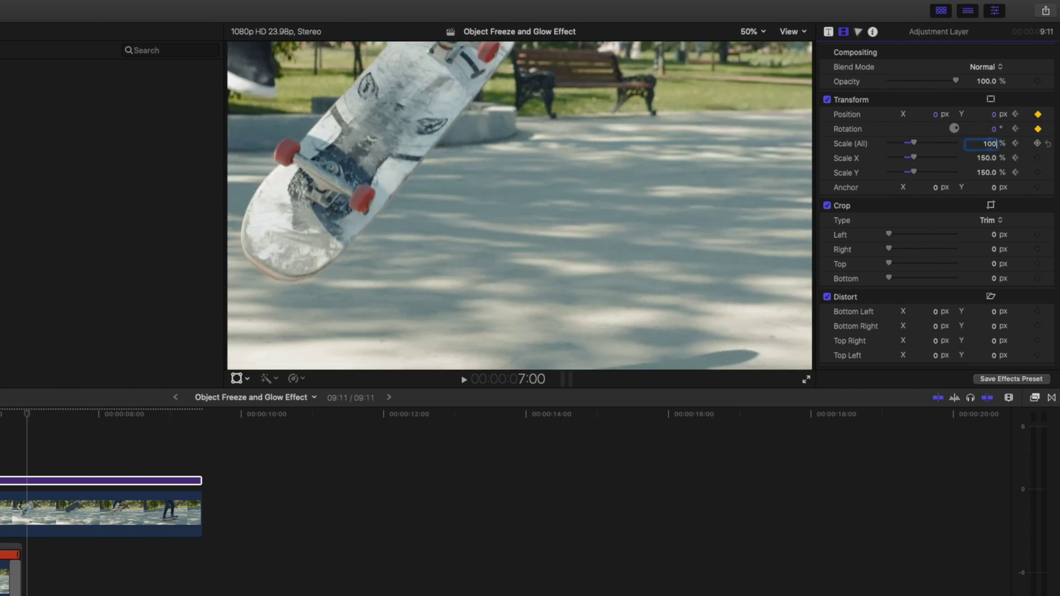
pyautogui.write('100')
pyautogui.press('Return')
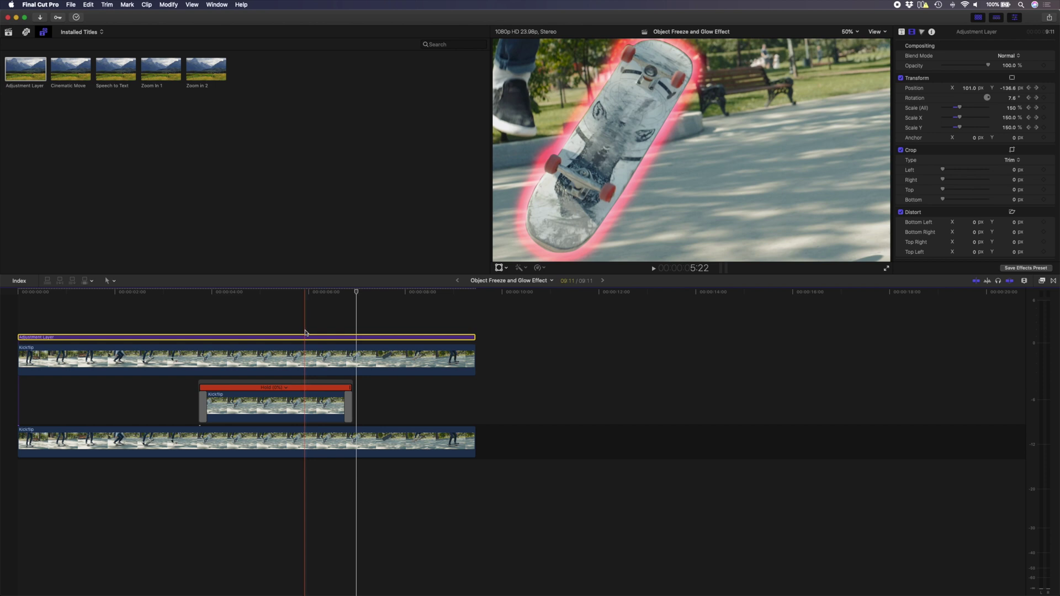
# Show the adjustment layer's Video Animation and set its Transform keyframes to Linear interpolation.
pyautogui.hotkey('ctrl', 'v')
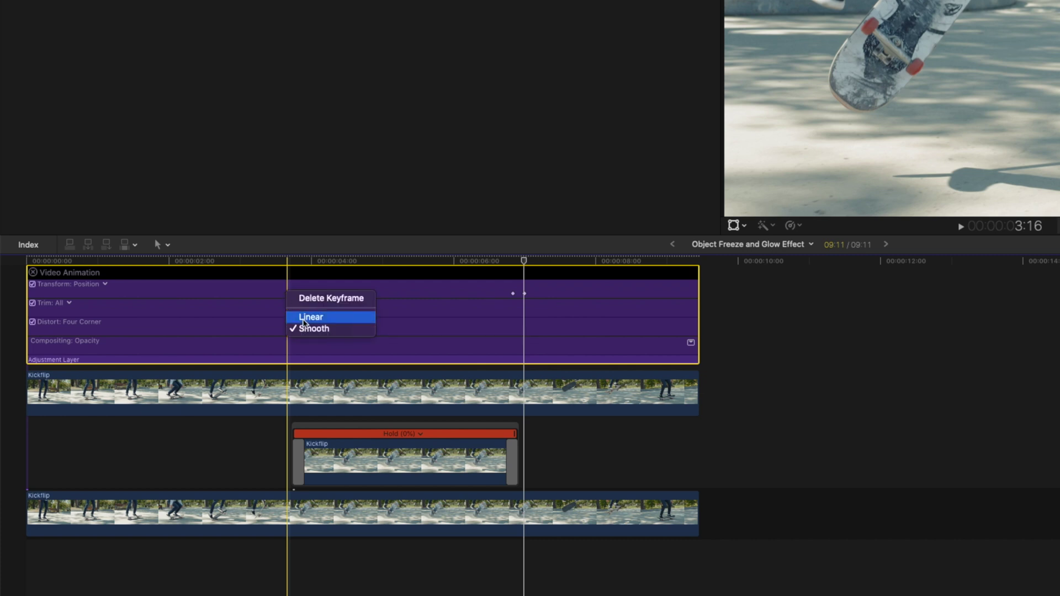
pyautogui.click(301, 317)
pyautogui.click(298, 293)
pyautogui.rightClick(300, 294)
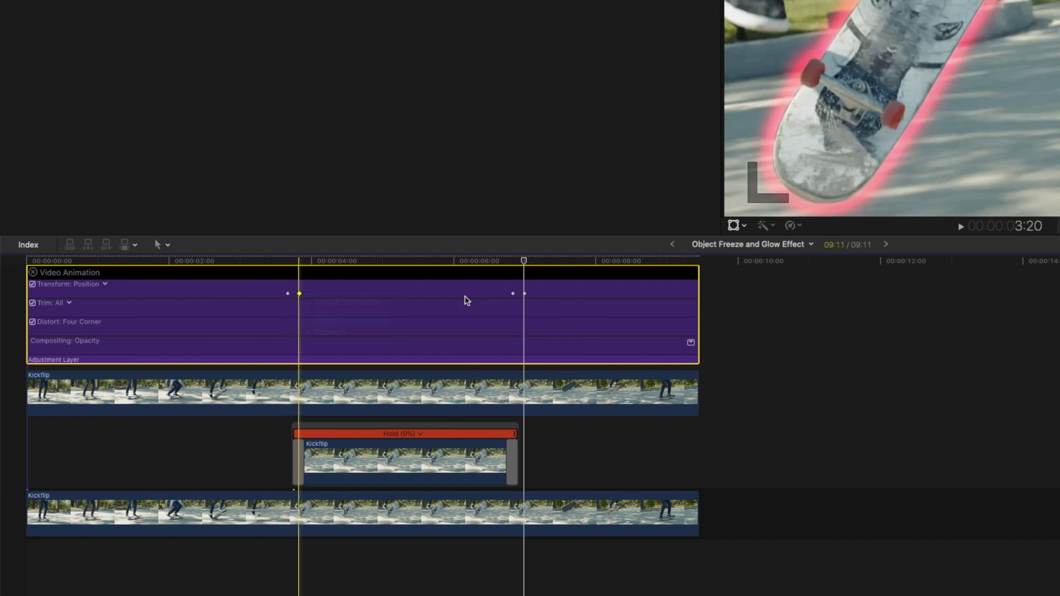
pyautogui.click(513, 293)
pyautogui.rightClick(514, 293)
pyautogui.click(530, 320)
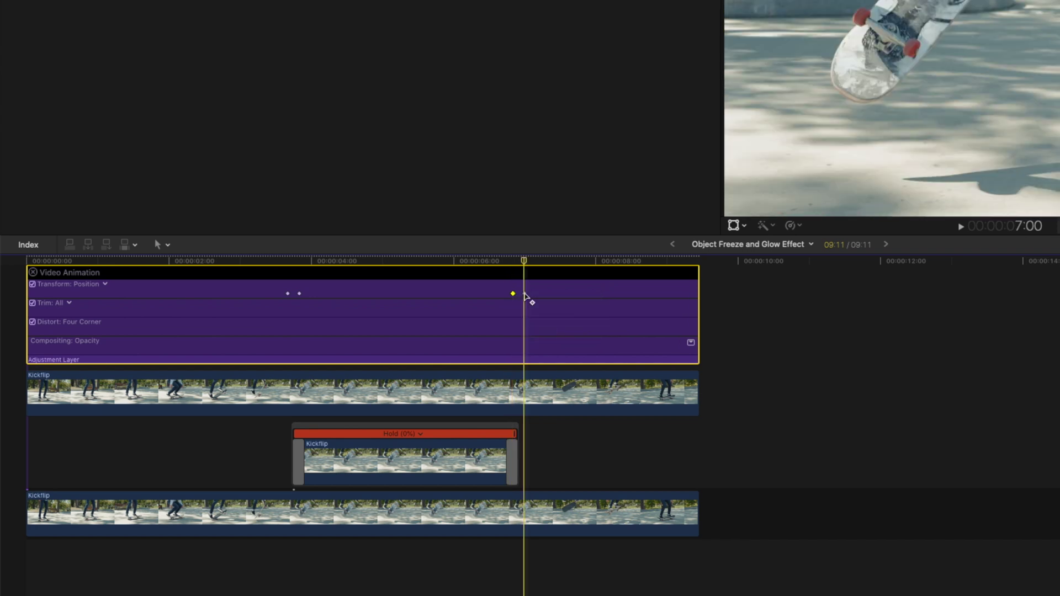
pyautogui.rightClick(525, 294)
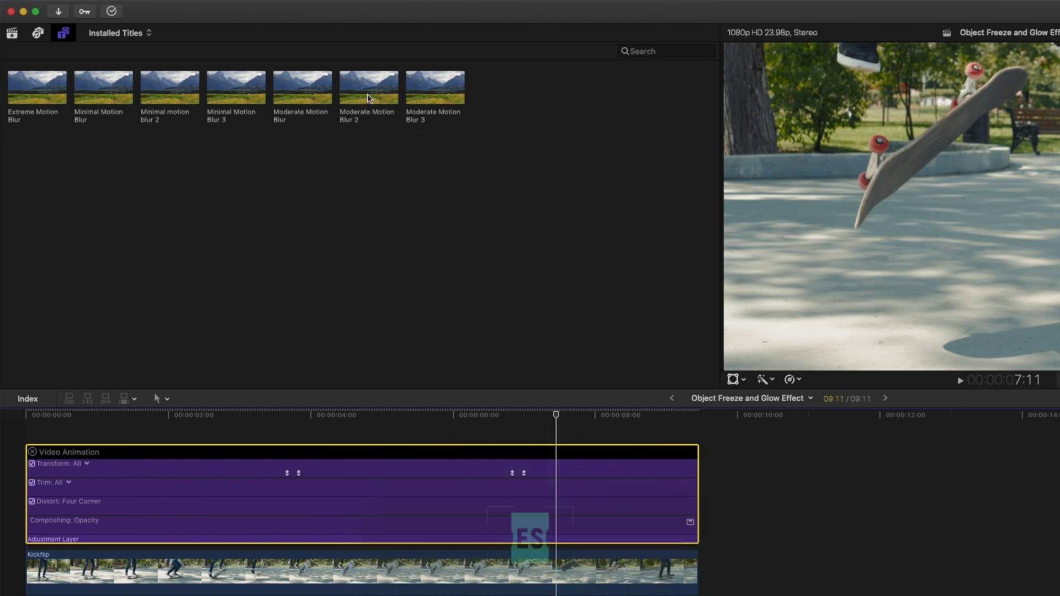
# Place Moderate Motion Blur 2 above the Adjustment Layer, starting near the freeze.
pyautogui.moveTo(393, 118); pyautogui.dragTo(288, 433)
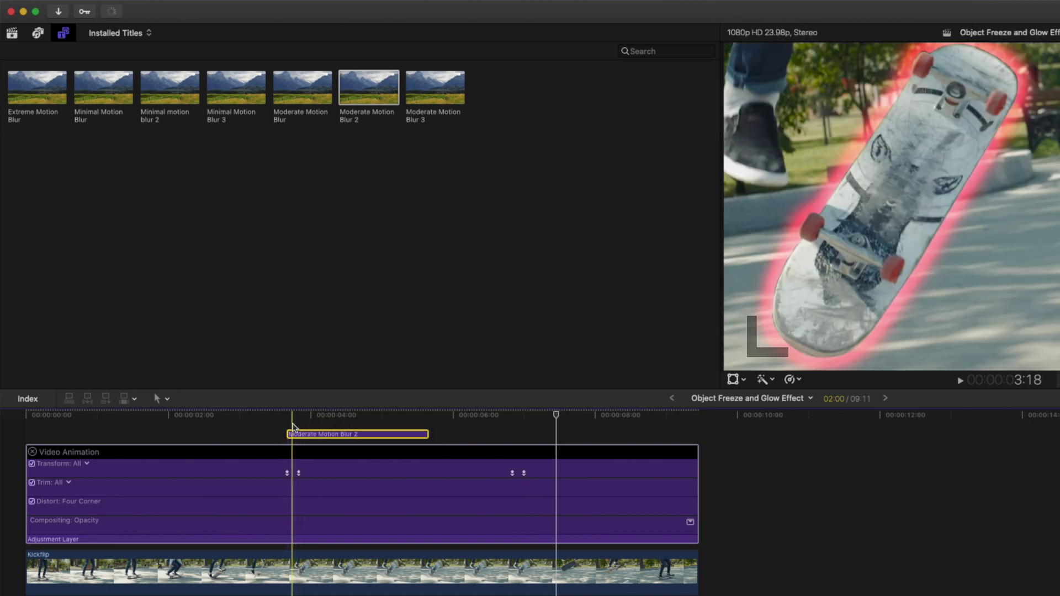
# Trim the blur clip to end at 3:20, then place it near 6:18 at the freeze's end.
pyautogui.click(296, 424)
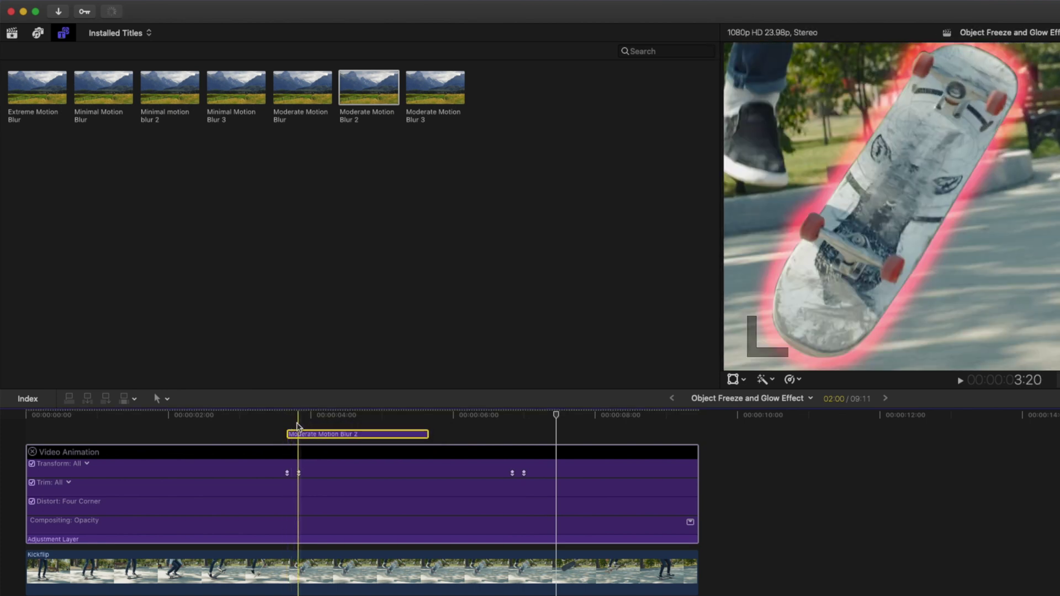
pyautogui.hotkey('alt', ']')
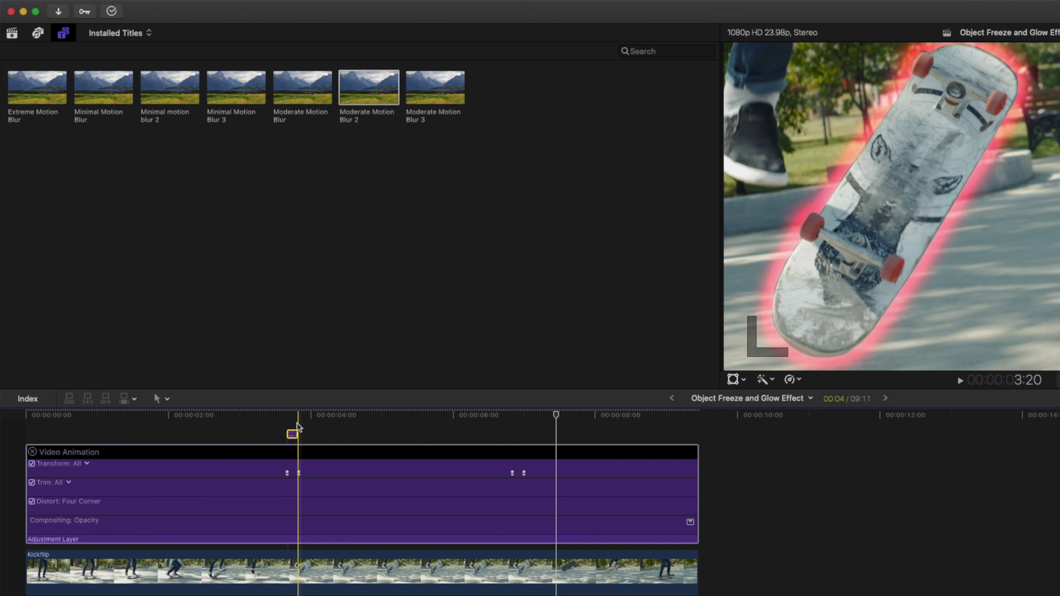
pyautogui.moveTo(296, 426); pyautogui.dragTo(520, 440)
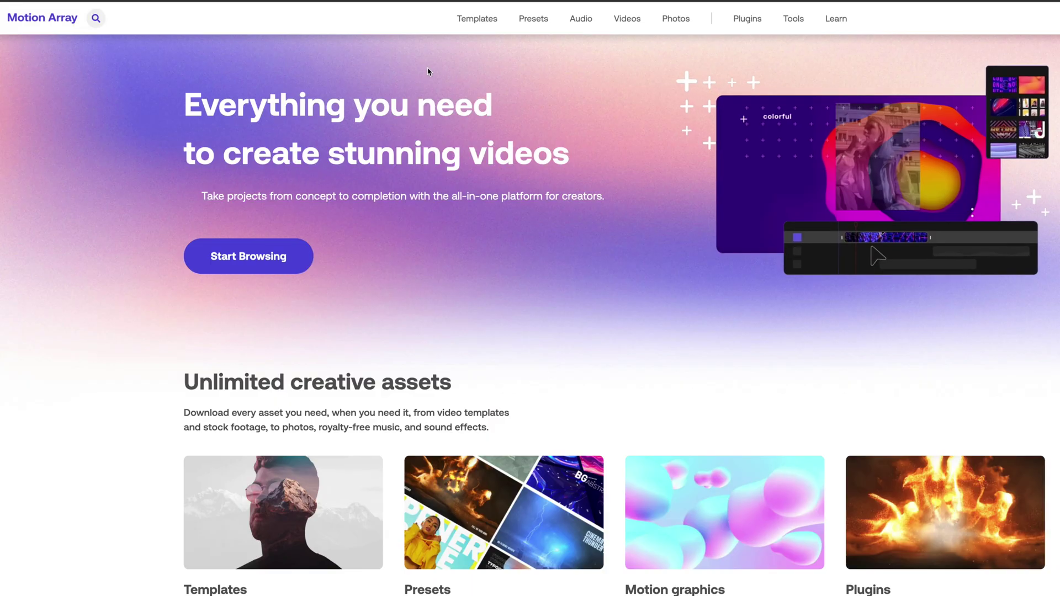
# Browse Motion Array stock footage filtered to Fire clips.
pyautogui.moveTo(629, 22)
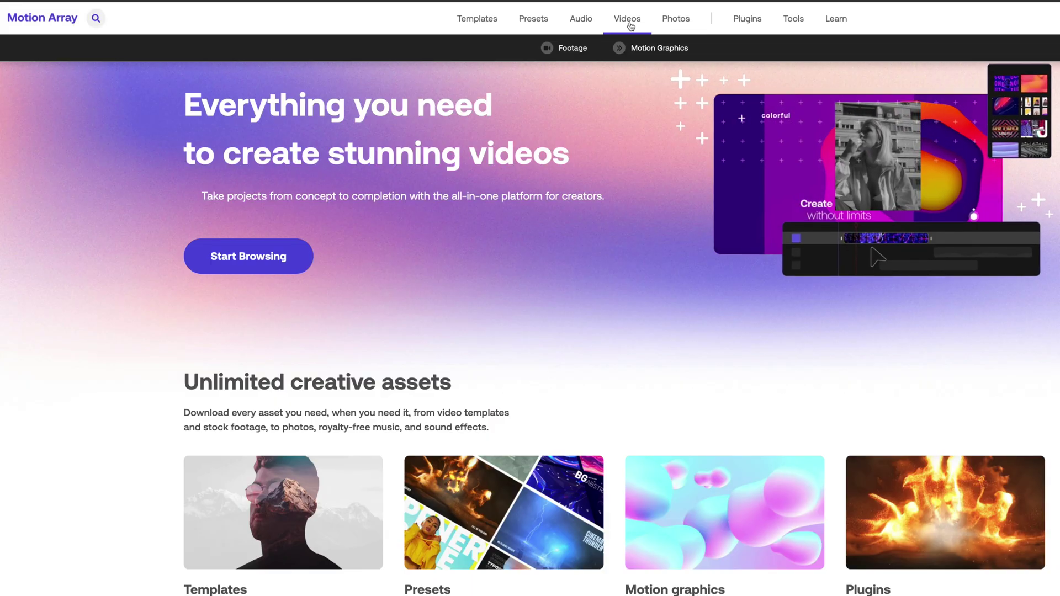
pyautogui.click(573, 49)
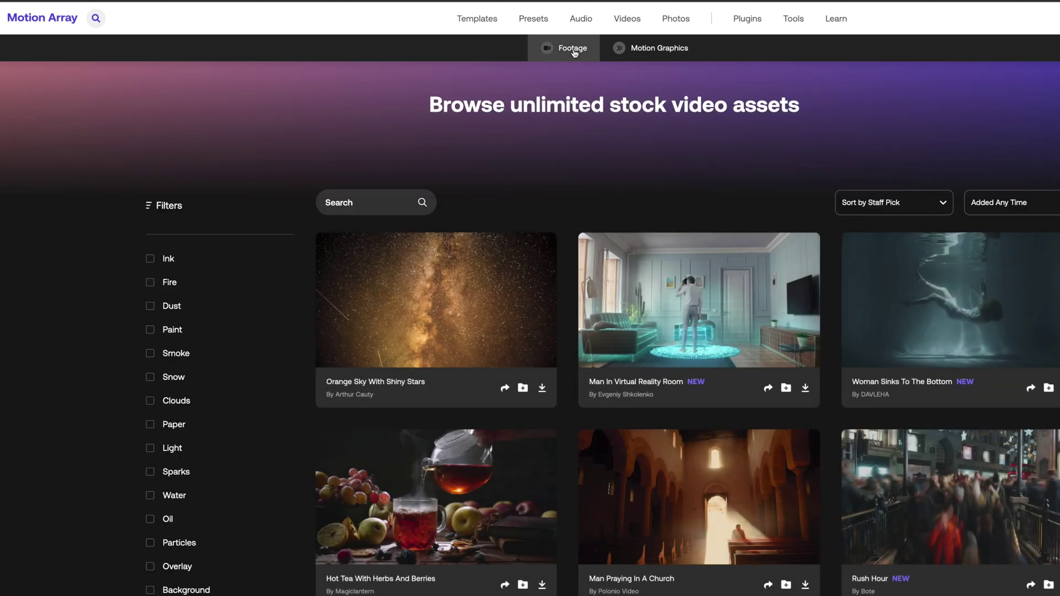
pyautogui.click(150, 282)
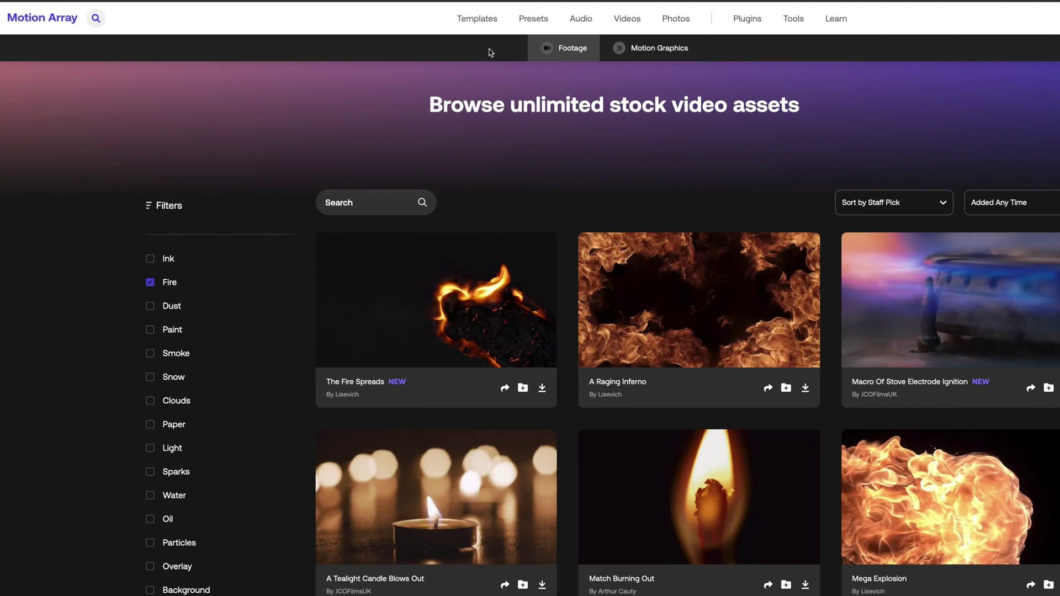
# List Final Cut Pro templates filtered to free Transitions.
pyautogui.moveTo(475, 18)
pyautogui.click(865, 48)
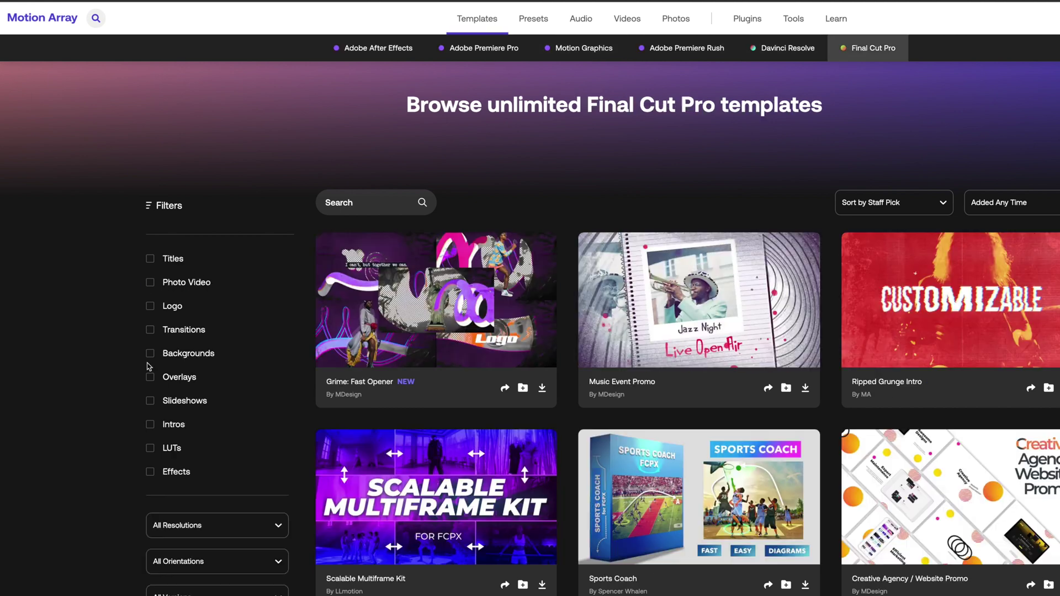
pyautogui.click(149, 330)
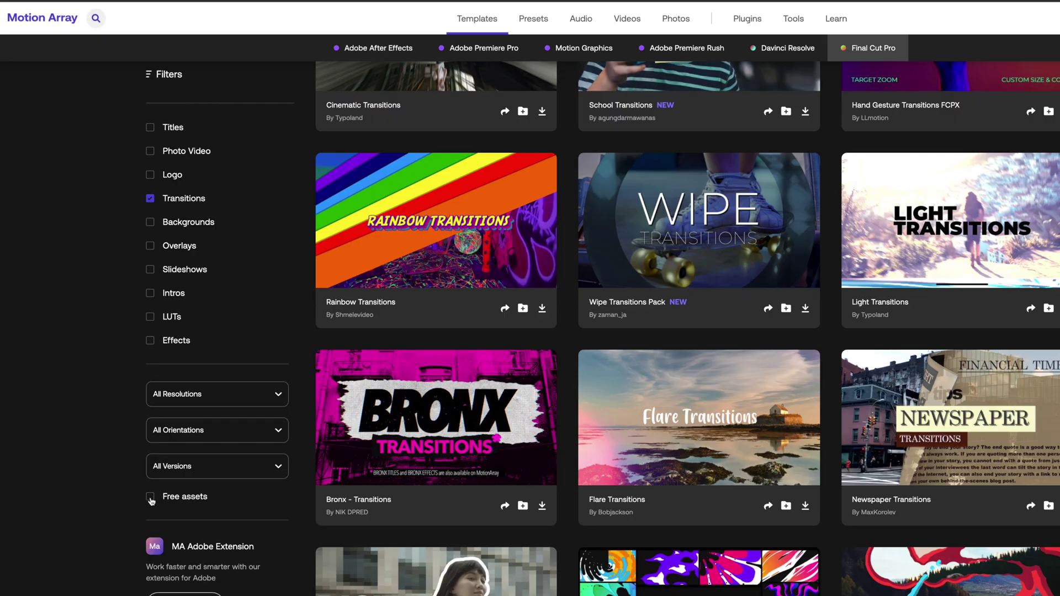
pyautogui.click(150, 498)
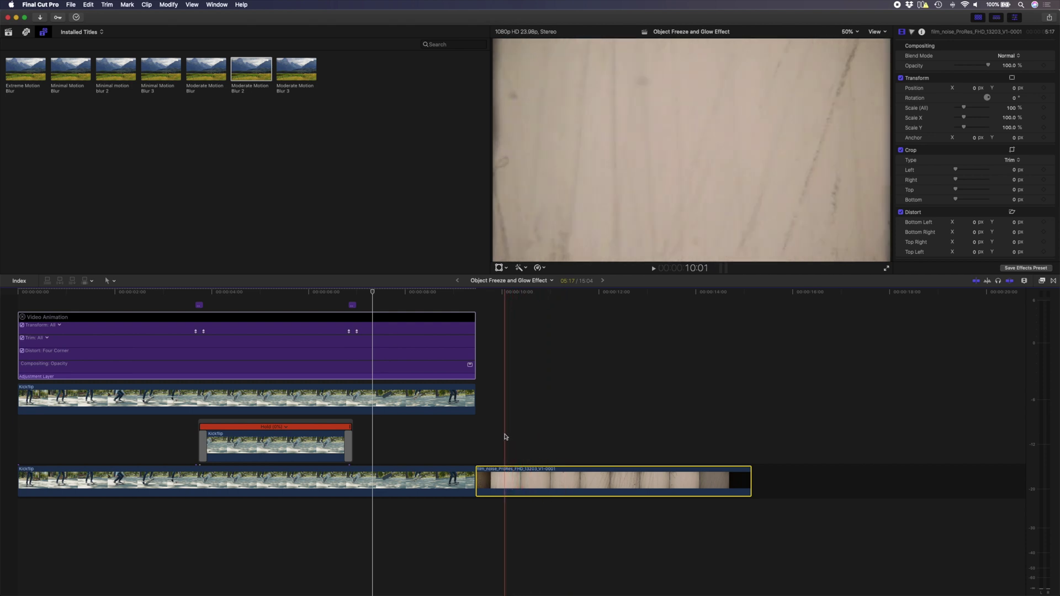
# Trim the film-noise clip to the hold clip's span on a connected lane and group into storylines.
pyautogui.hotkey('alt', '[')
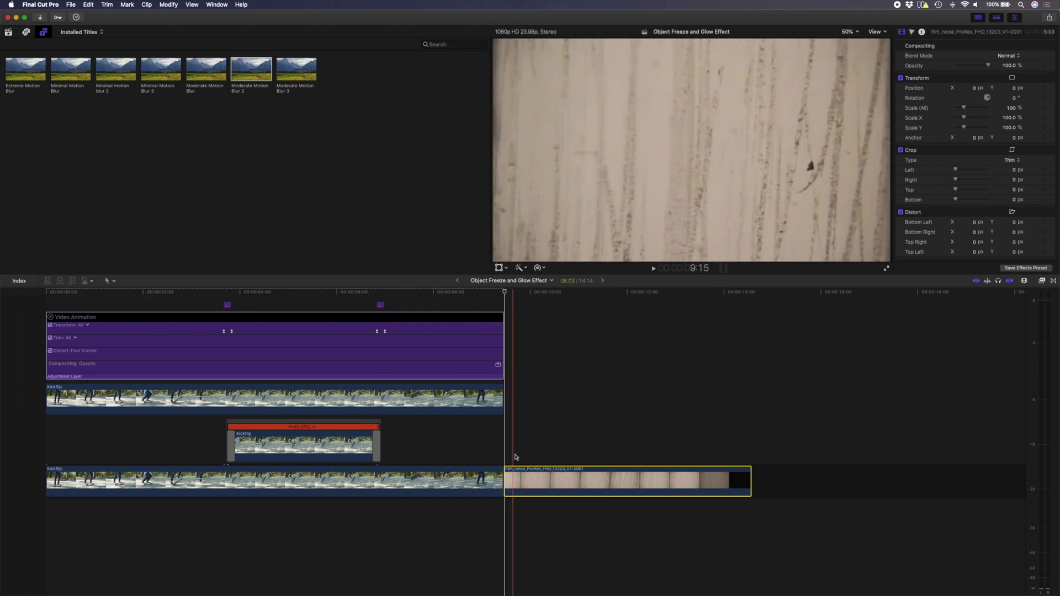
pyautogui.moveTo(504, 485); pyautogui.dragTo(250, 448)
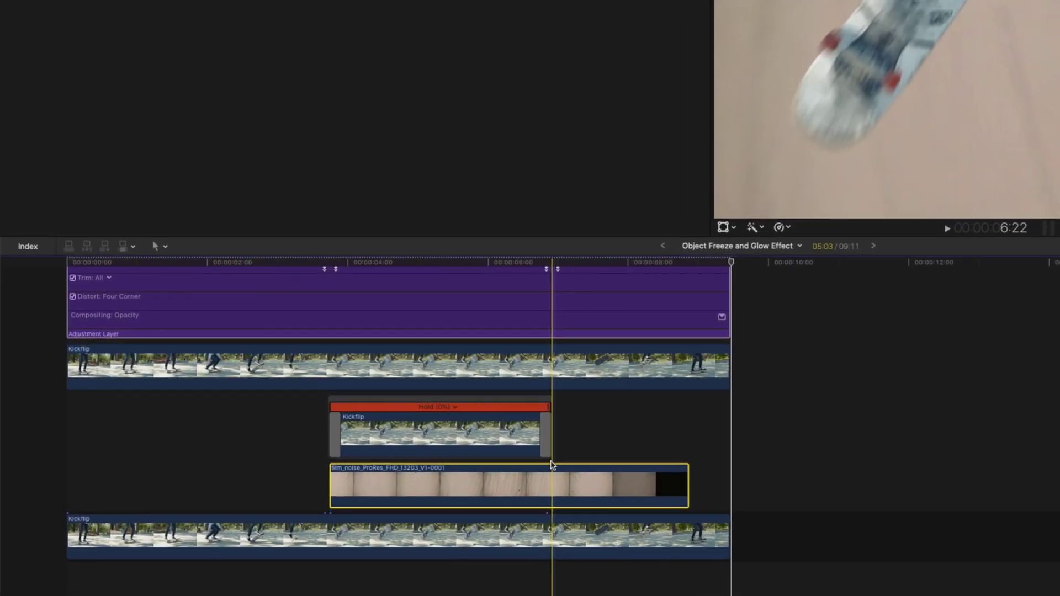
pyautogui.hotkey('alt', ']')
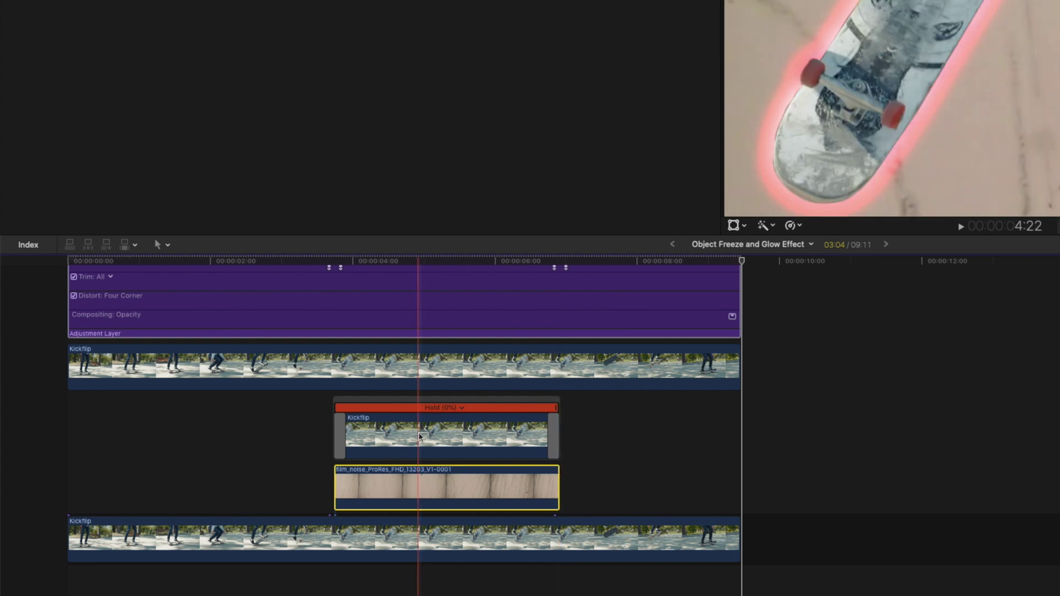
pyautogui.press('super+g')
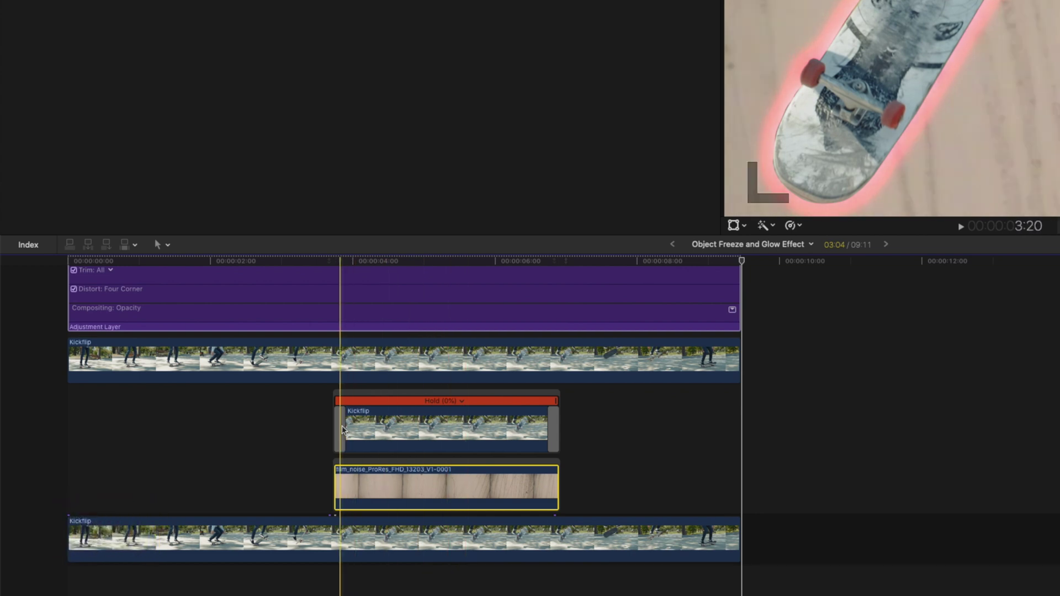
# Select the film-noise clip and show its settings in the Inspector.
pyautogui.click(342, 472)
pyautogui.click(549, 484)
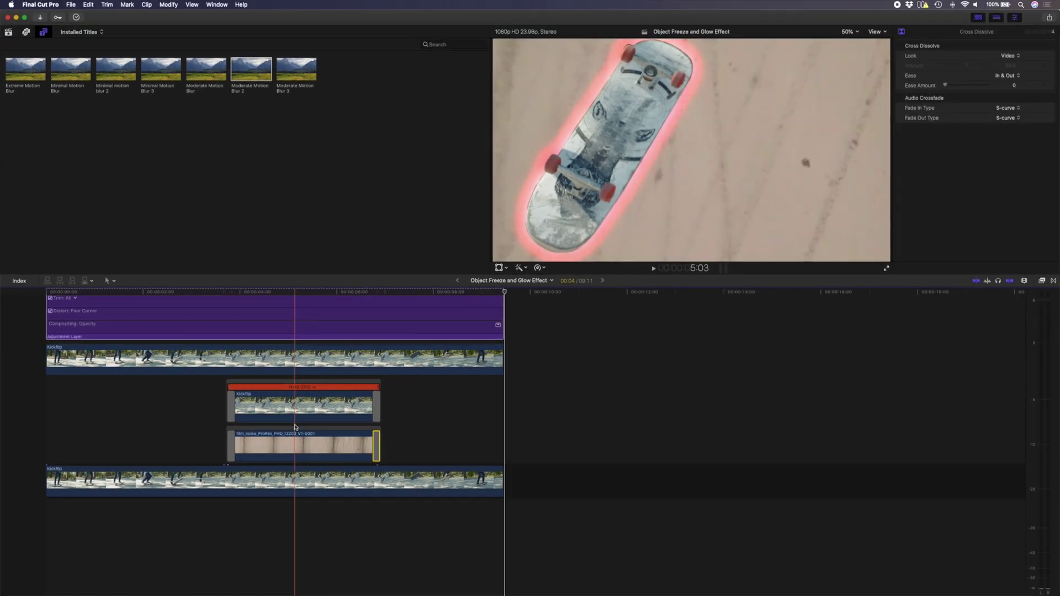
pyautogui.click(293, 442)
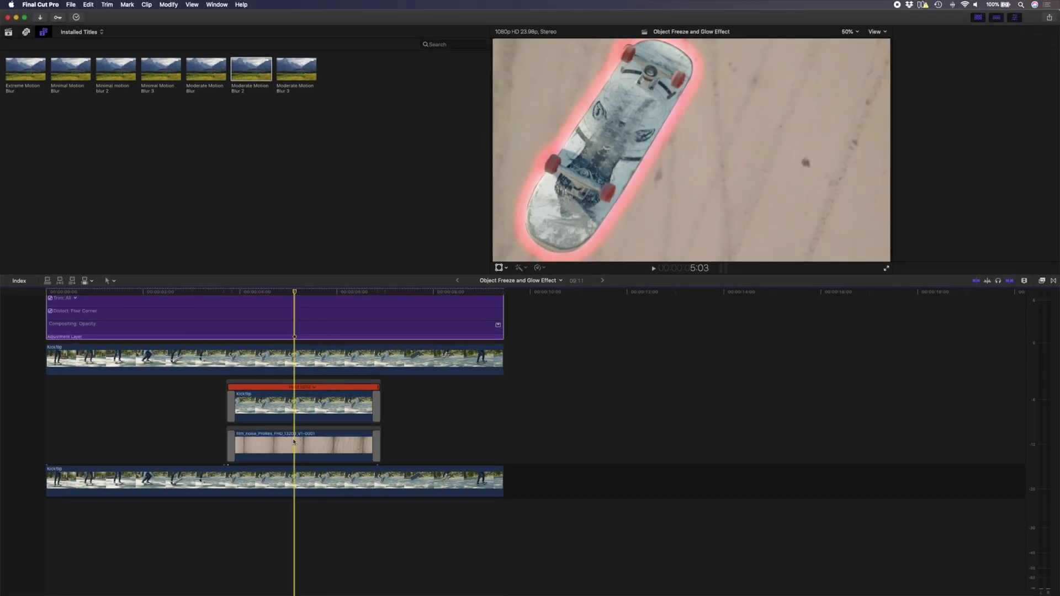
pyautogui.press('super+4')
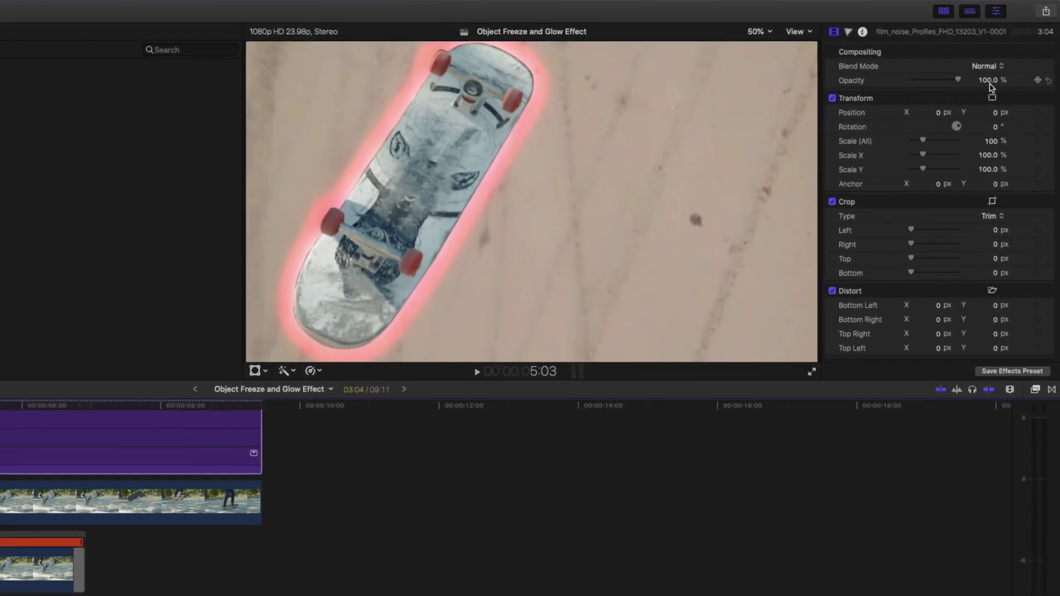
# Set the film-noise clip's Compositing Blend Mode to Overlay.
pyautogui.click(1004, 60)
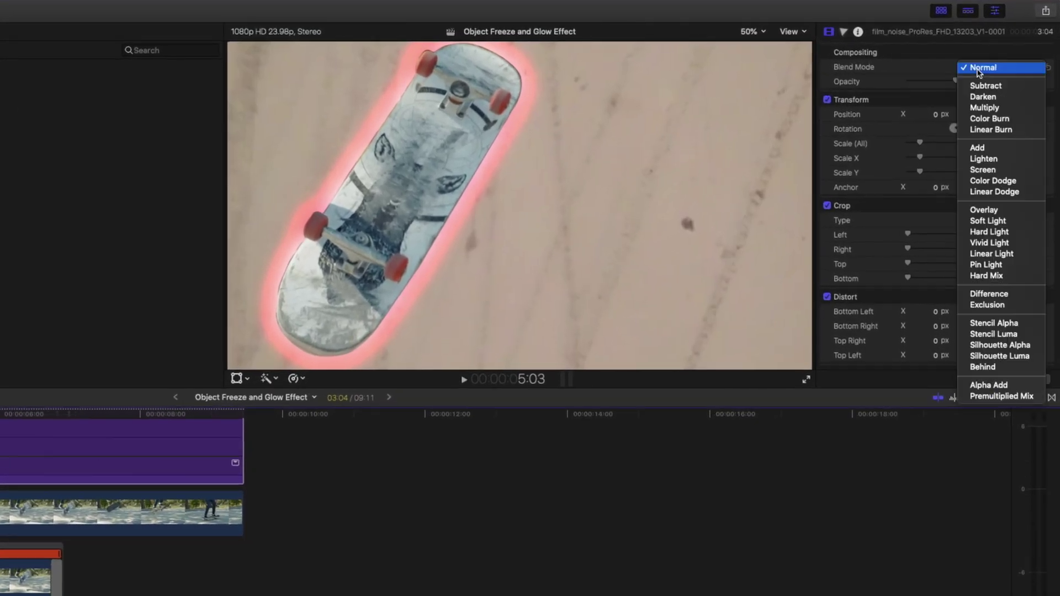
pyautogui.click(998, 211)
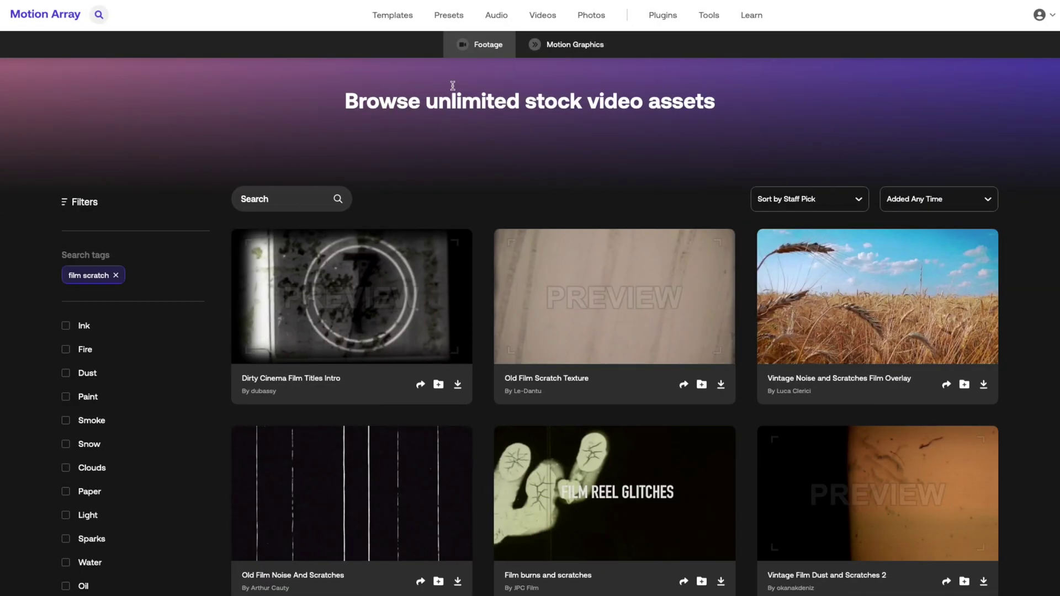
pyautogui.moveTo(395, 25)
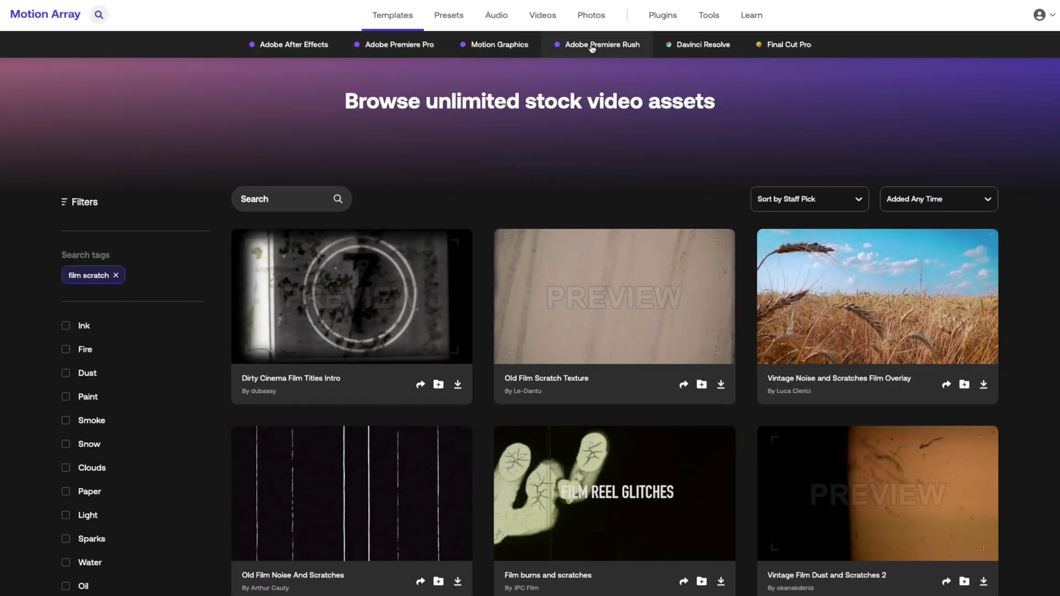
# Filter Motion Array to Final Cut Pro Titles and search for 'grunge'.
pyautogui.click(793, 49)
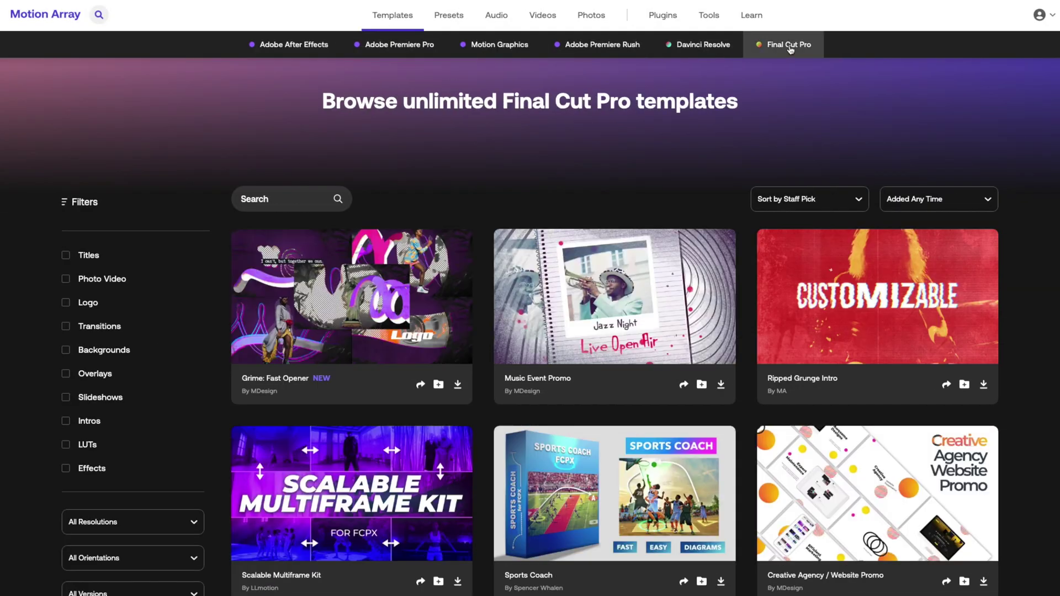
pyautogui.click(67, 256)
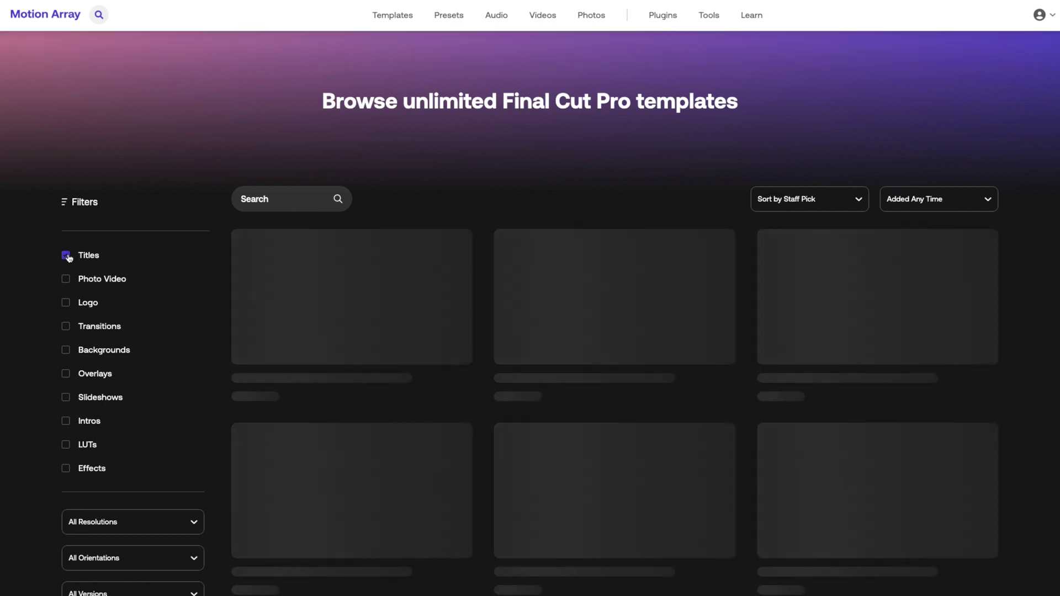
pyautogui.click(258, 200)
pyautogui.write('grunge')
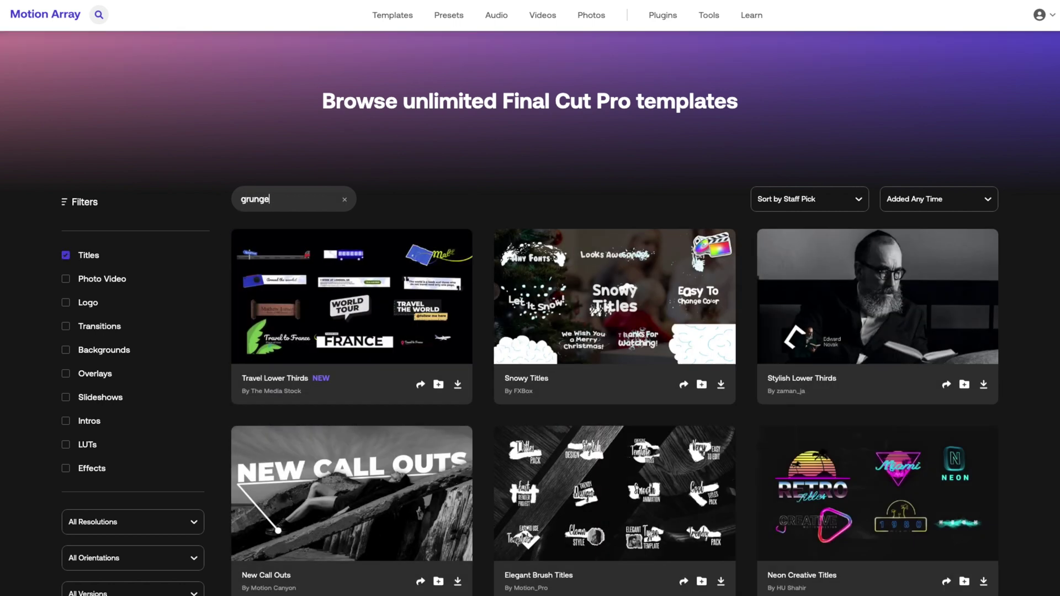
pyautogui.press('Return')
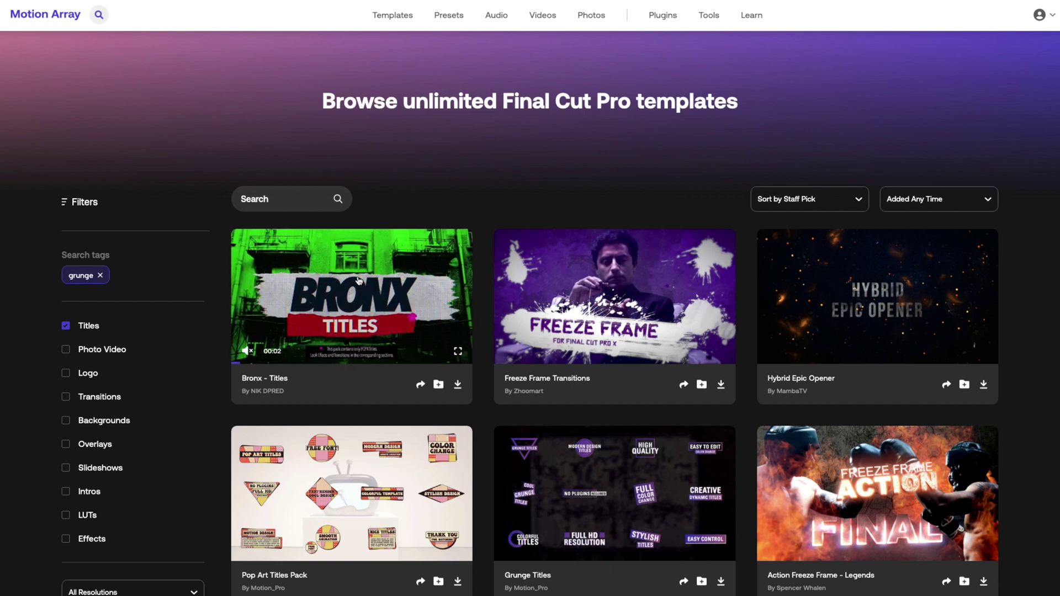
pyautogui.moveTo(650, 312)
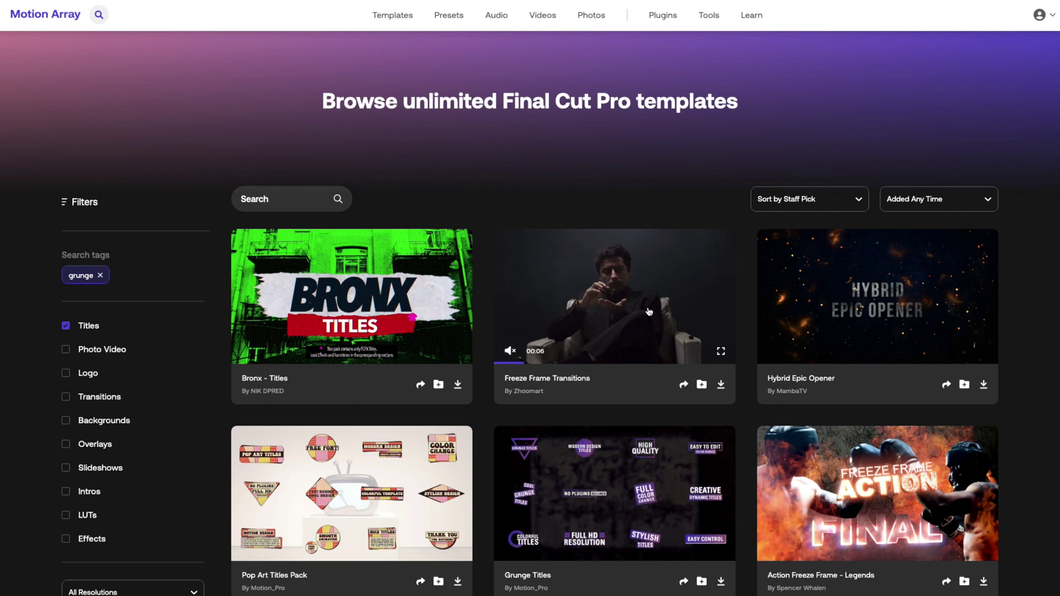
pyautogui.moveTo(352, 300)
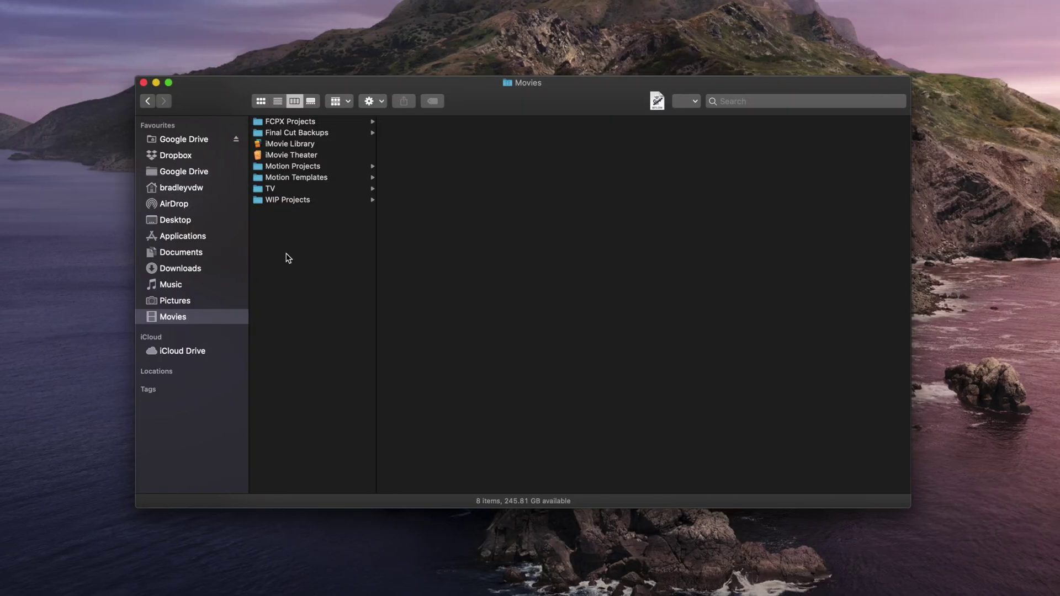
# Go into Movies > Motion Templates > Titles in Finder.
pyautogui.click(312, 178)
pyautogui.click(396, 180)
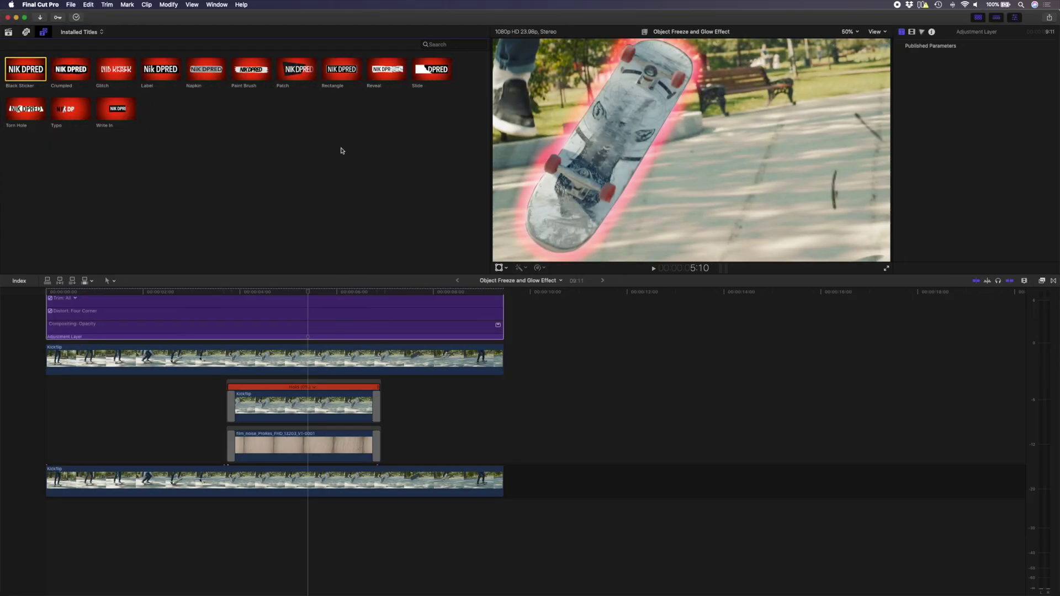
# Add the Bronx Reveal title above the hold clip and trim it to the hold's length.
pyautogui.moveTo(374, 81); pyautogui.dragTo(236, 377)
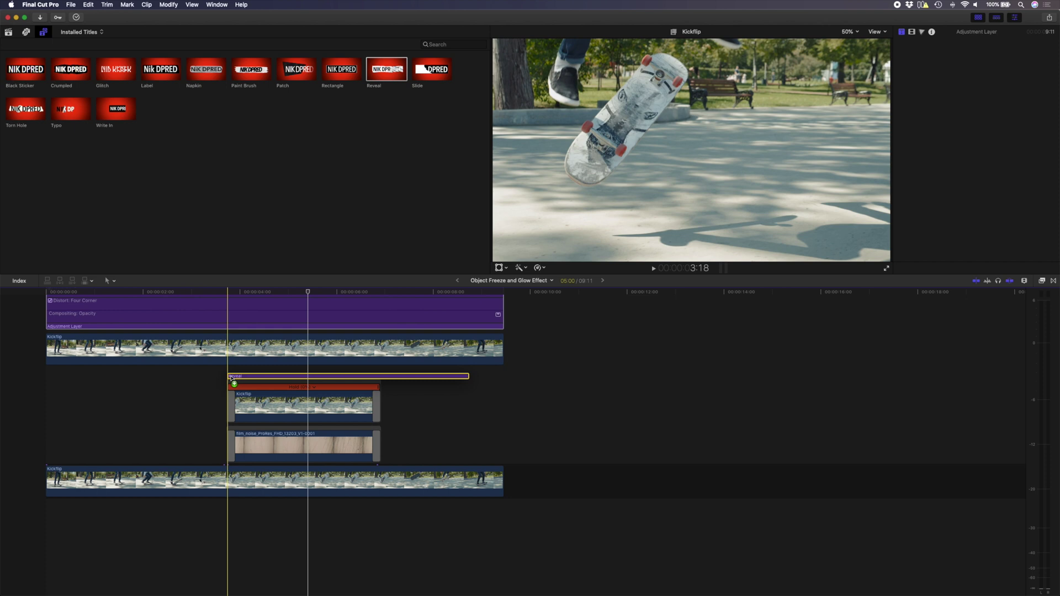
pyautogui.click(458, 373)
pyautogui.moveTo(468, 372); pyautogui.dragTo(379, 372)
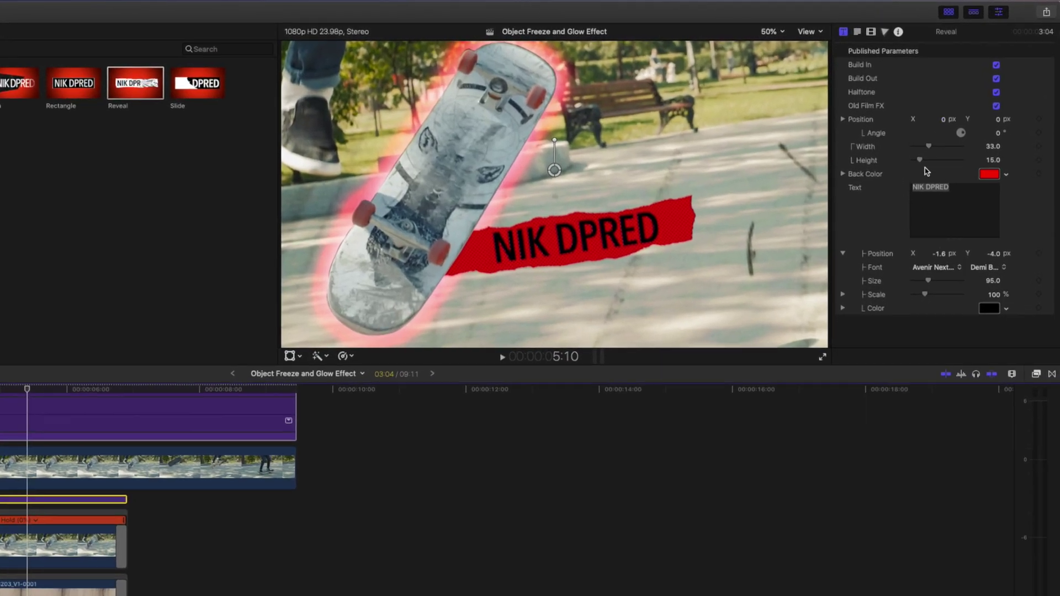
# Change the title to 'KUSTOM BOARDS', enlarge the red banner, shift it right and tilt it 14°.
pyautogui.write('K')
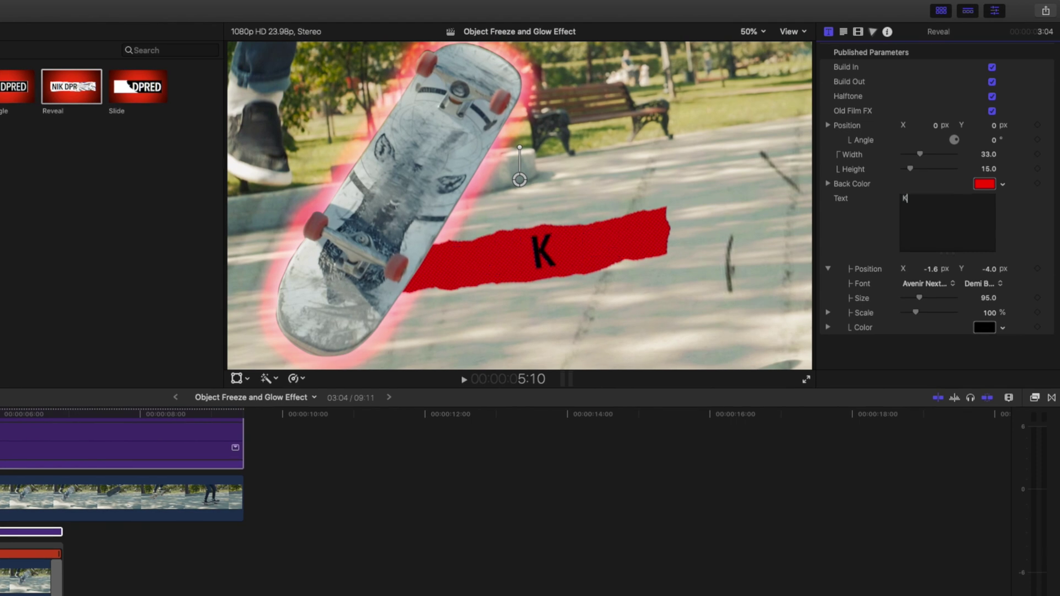
pyautogui.write('USTOM BOARDS')
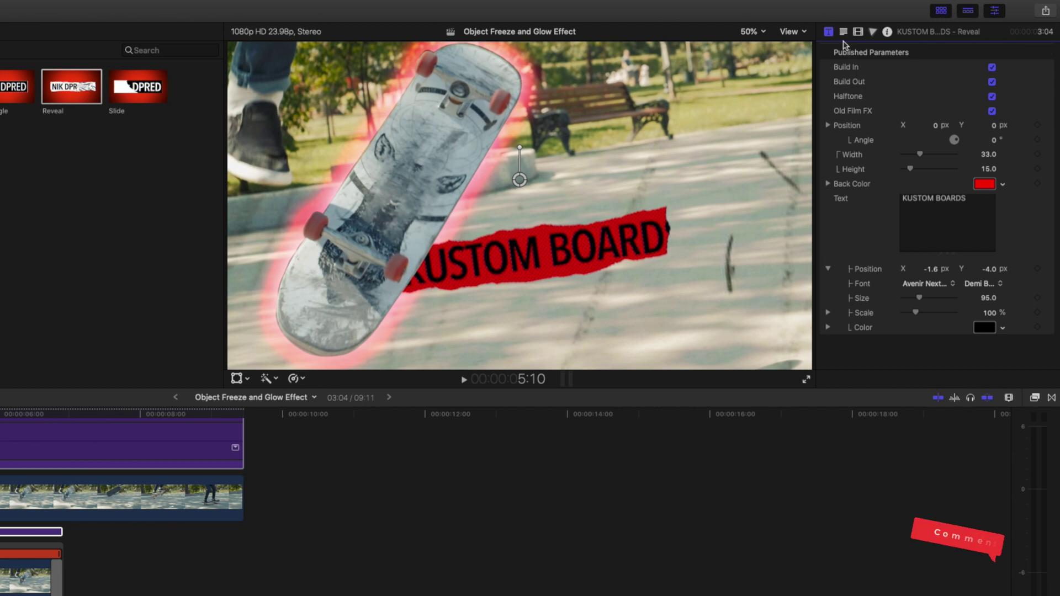
pyautogui.click(843, 32)
pyautogui.click(829, 32)
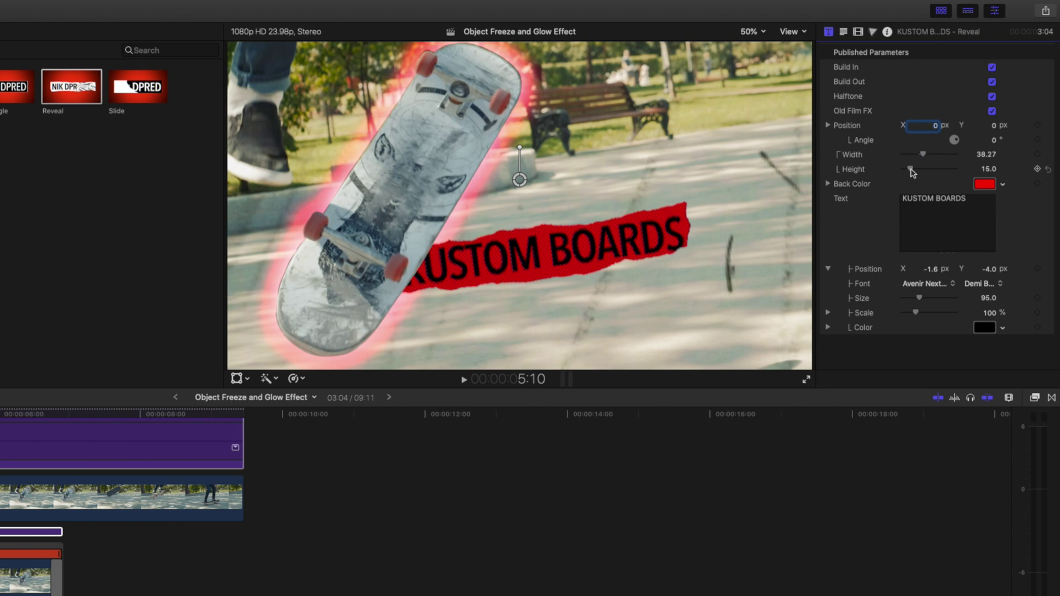
pyautogui.moveTo(912, 173); pyautogui.dragTo(915, 173)
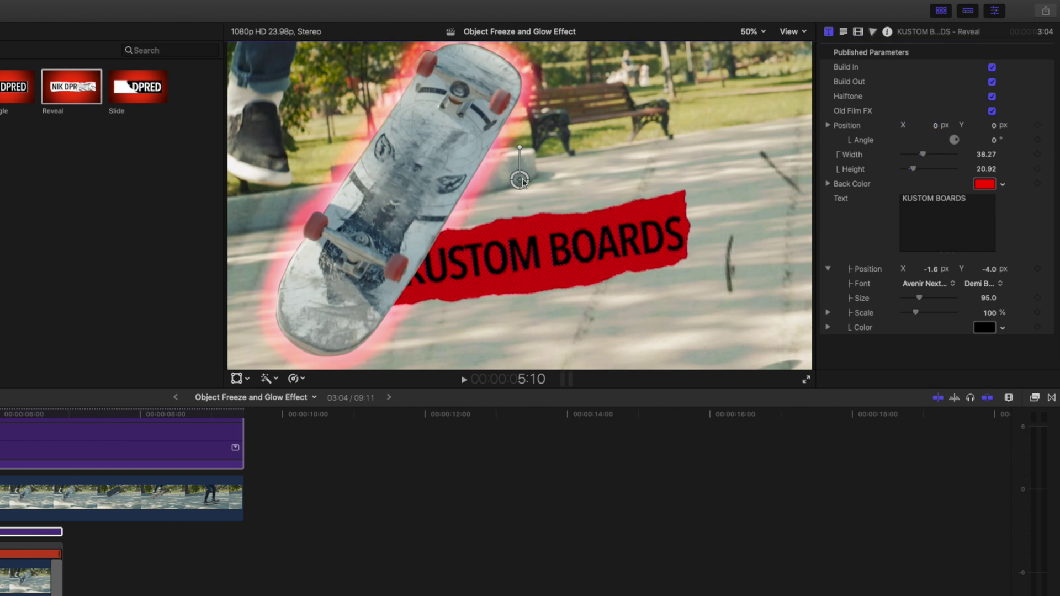
pyautogui.moveTo(520, 181); pyautogui.dragTo(604, 181)
pyautogui.press('super+z')
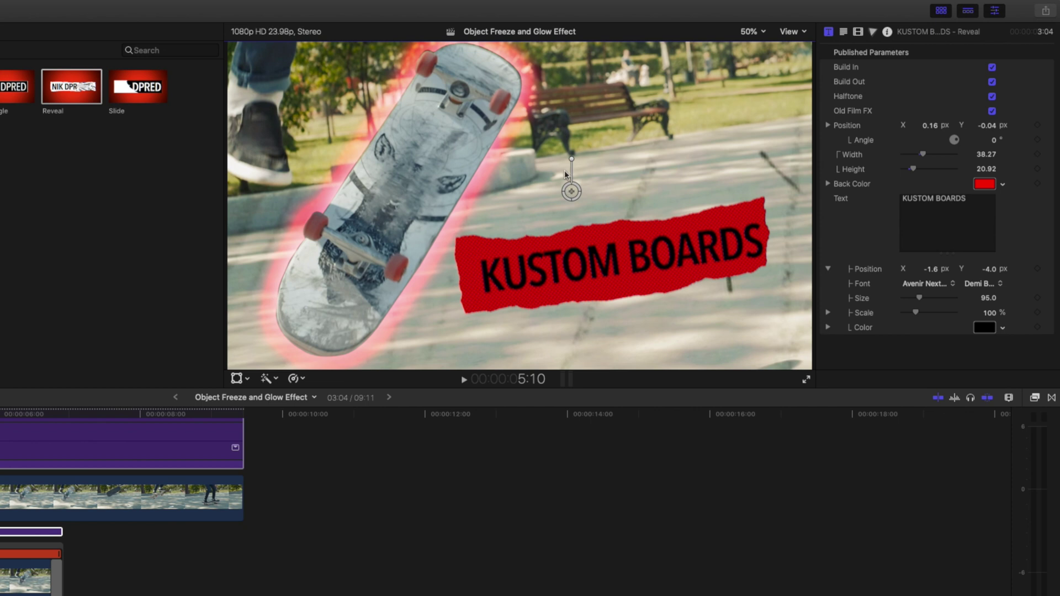
pyautogui.moveTo(569, 160); pyautogui.dragTo(574, 177)
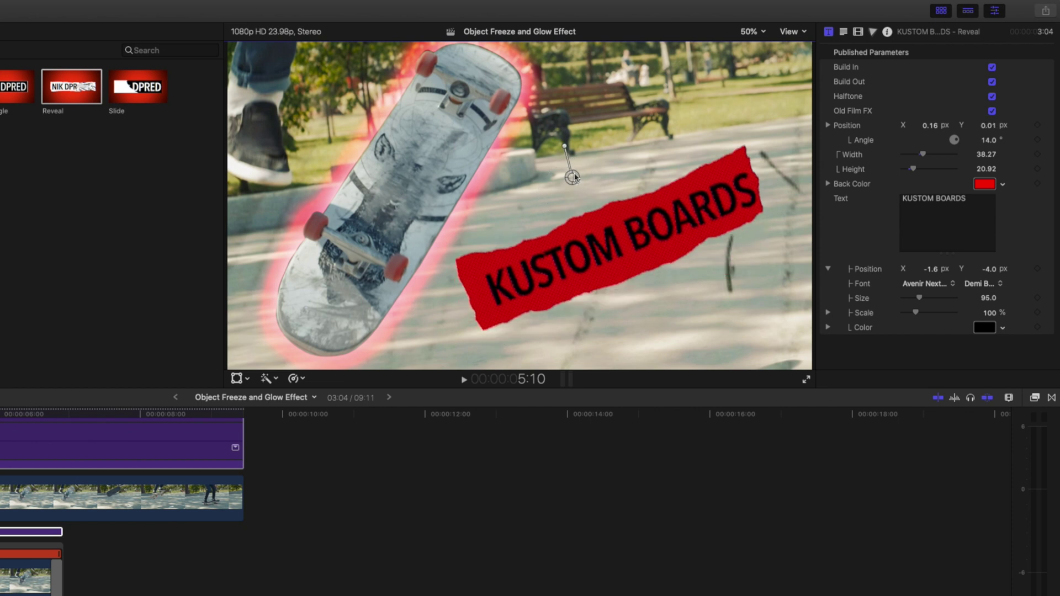